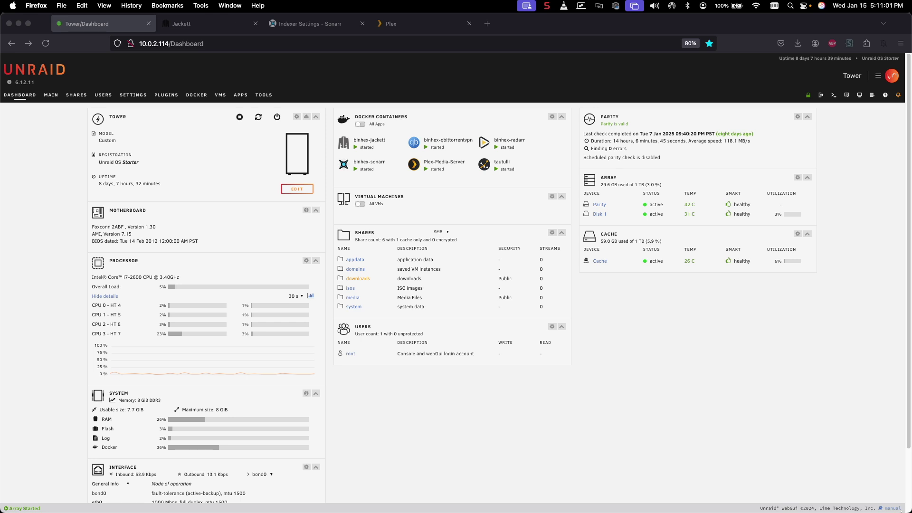
Create a new folder named Music in the media share beside Movies and TV Shows.
left_click(743, 350)
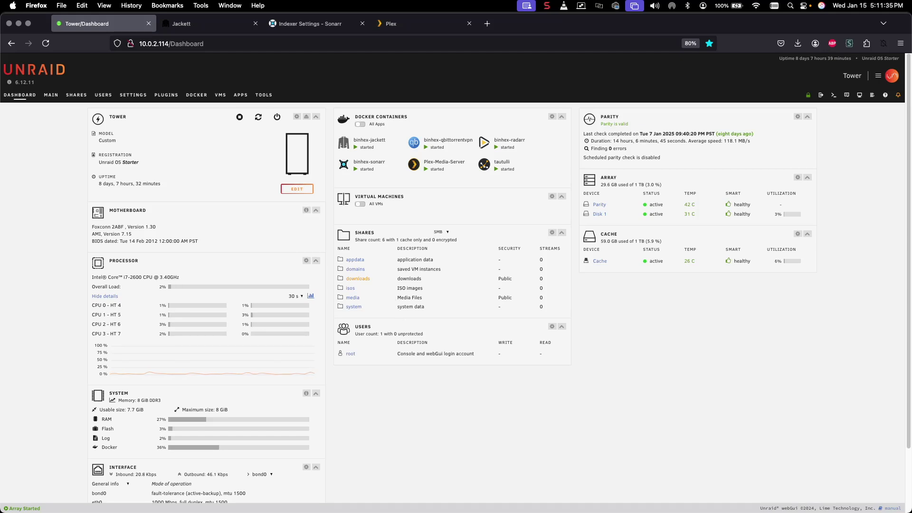
key("super+Tab")
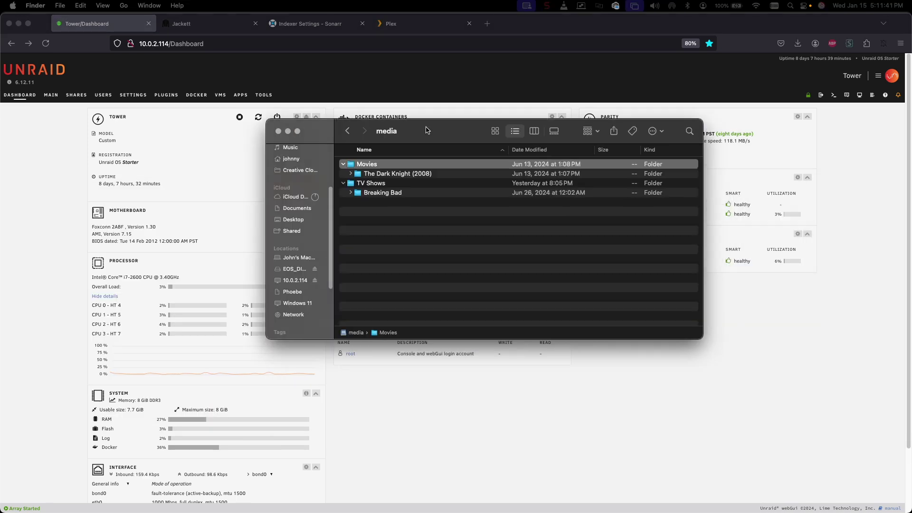
right_click(353, 232)
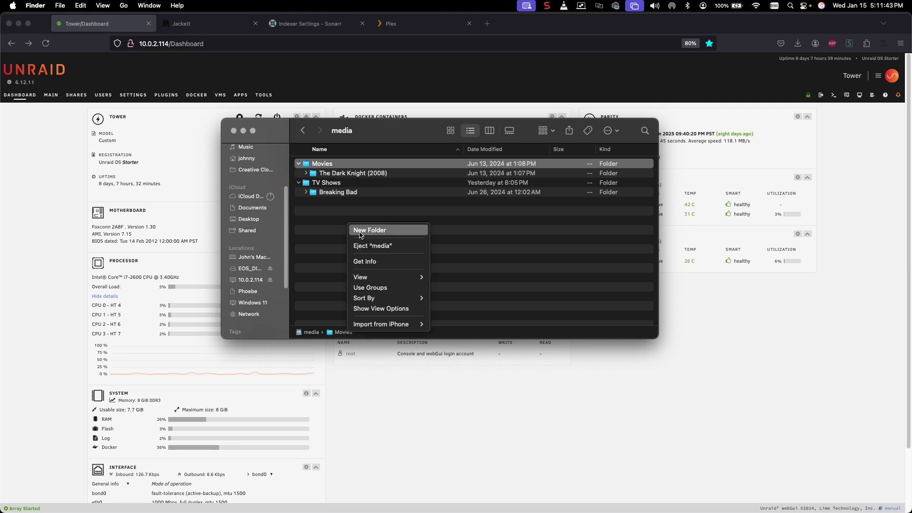
left_click(341, 219)
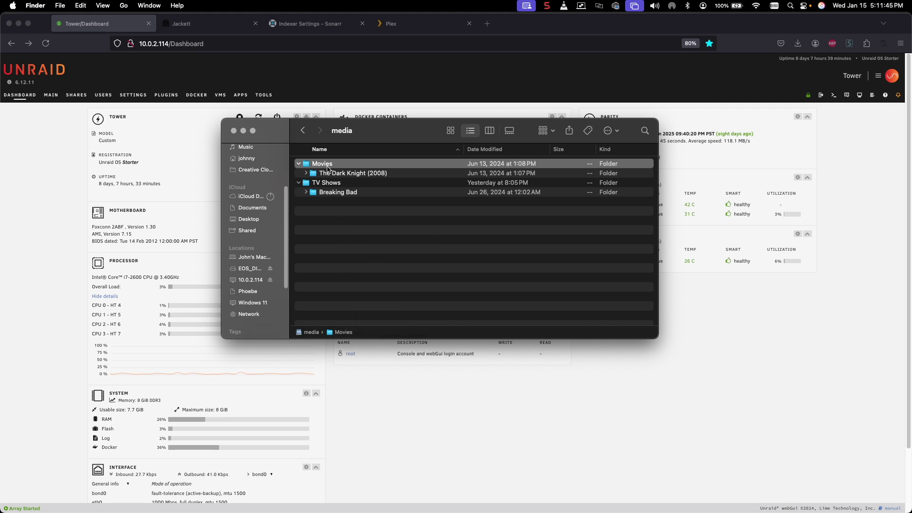
left_click(327, 185)
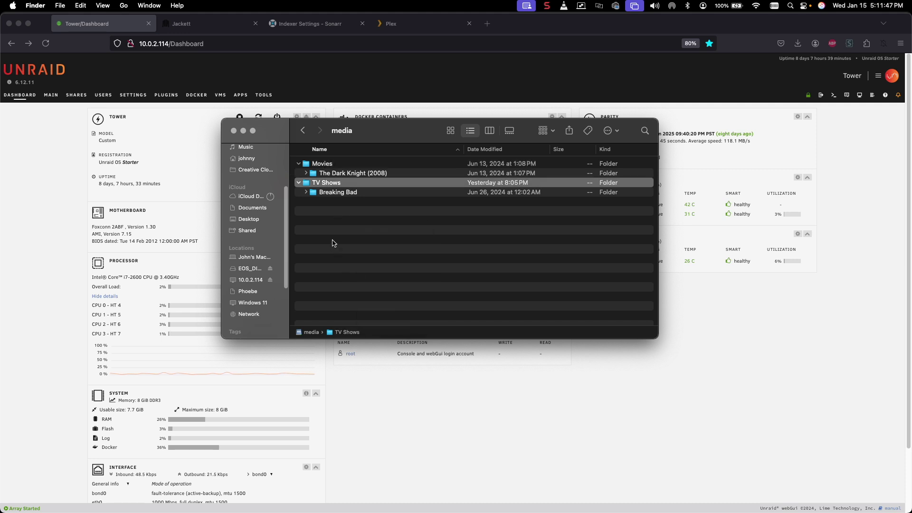
right_click(339, 237)
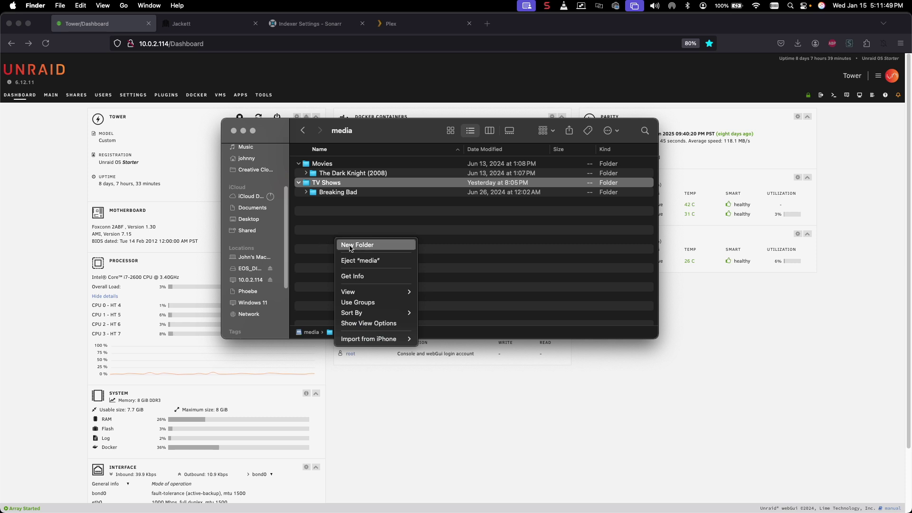
left_click(353, 247)
type("Music")
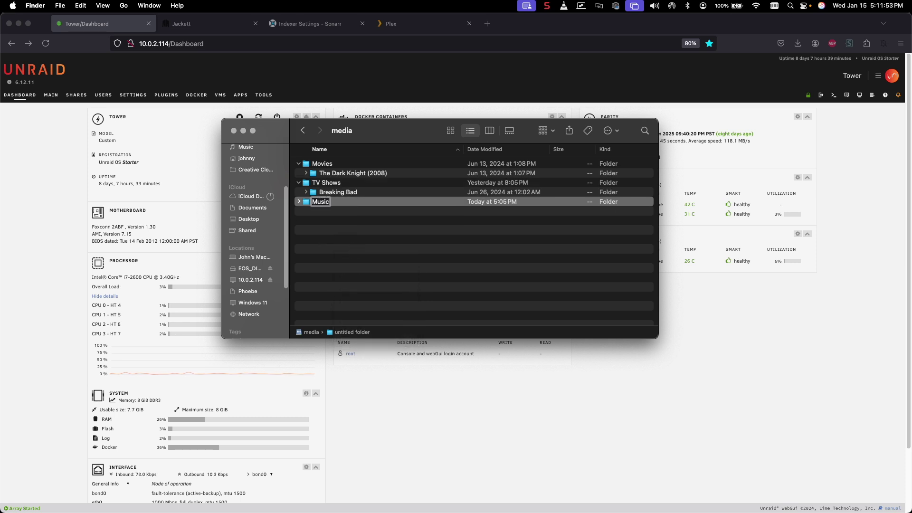
key("Return")
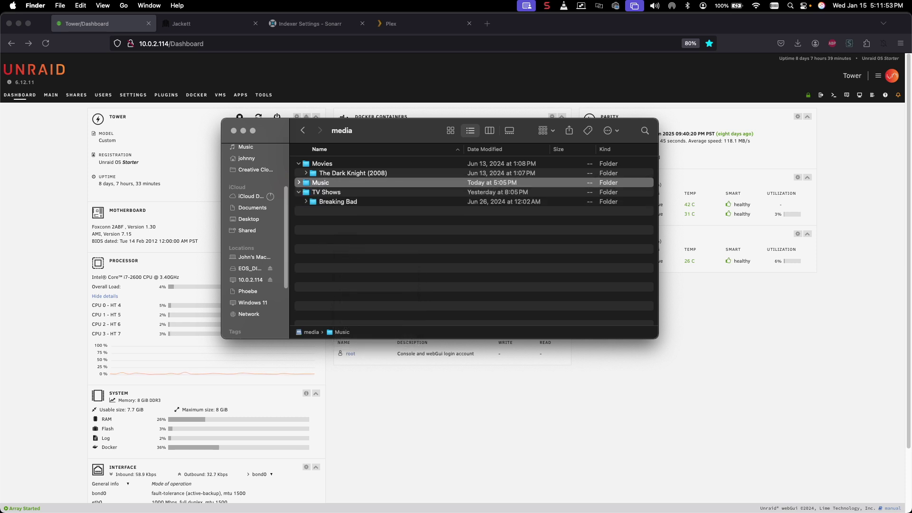
Collapse the Movies and TV Shows folders, move the window aside, and return to the Unraid dashboard.
left_click(299, 192)
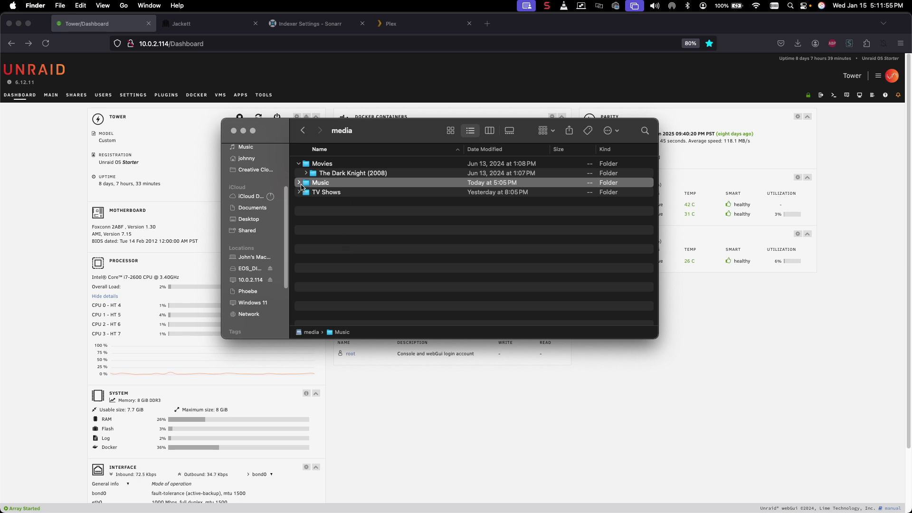
left_click(298, 163)
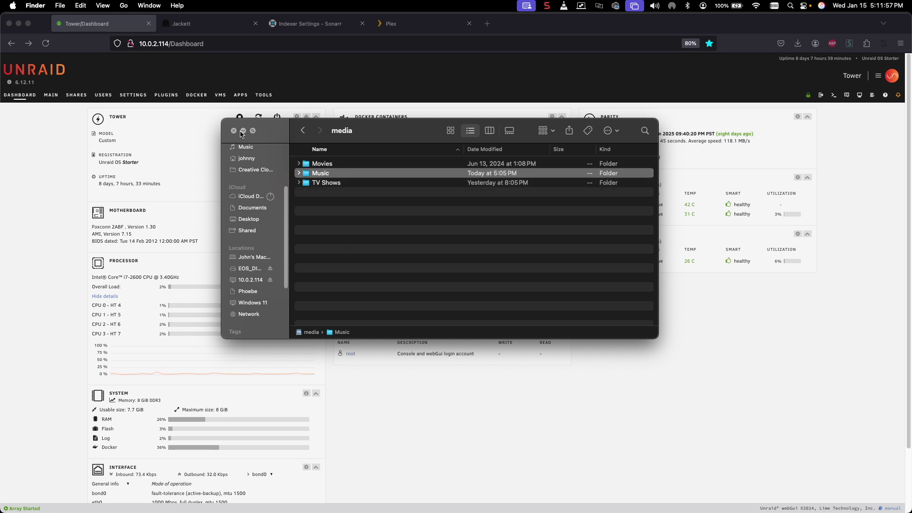
left_click_drag(271, 133, 1, 244)
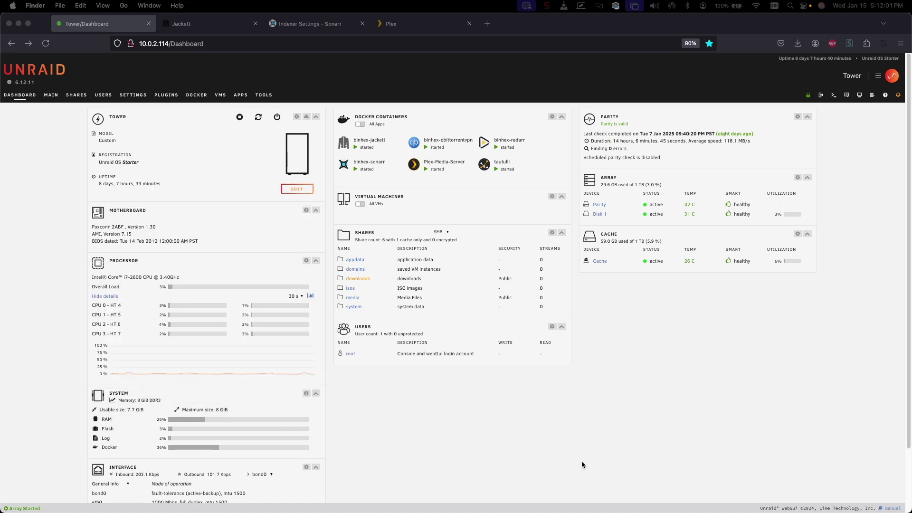
left_click(494, 432)
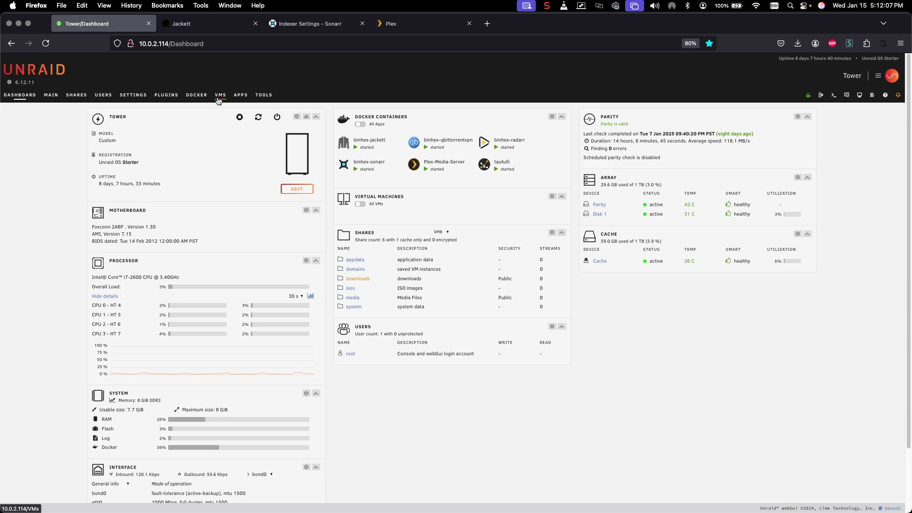
Search the Apps store for 'lidarr' and install binhex-lidarr to reach its Add Container form.
left_click(240, 95)
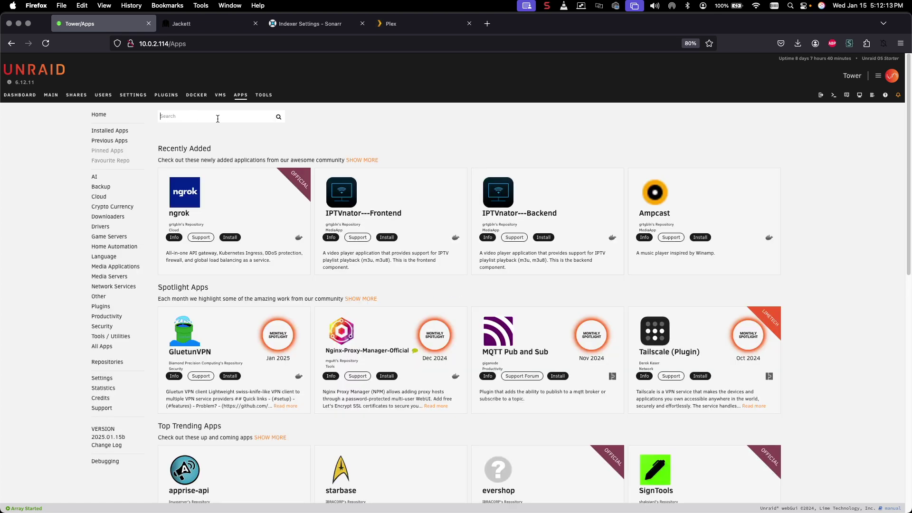
type("lidarr")
key("Return")
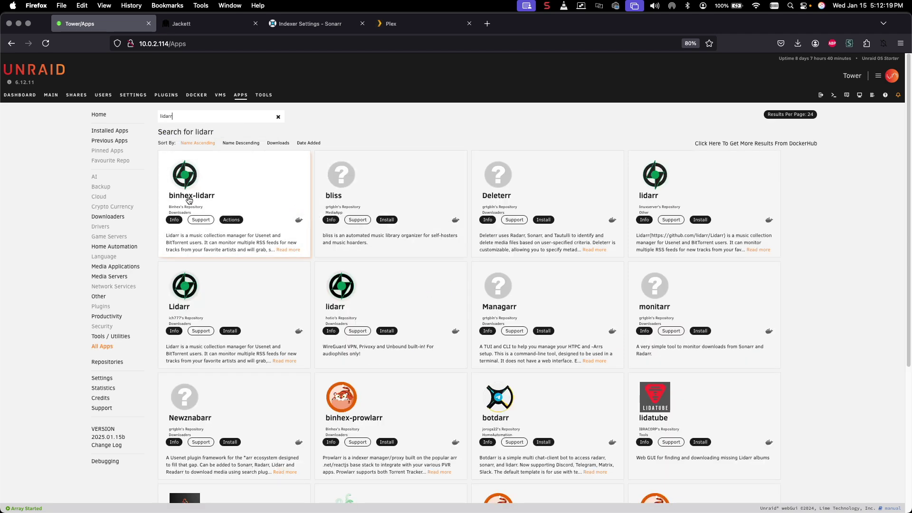
left_click(235, 221)
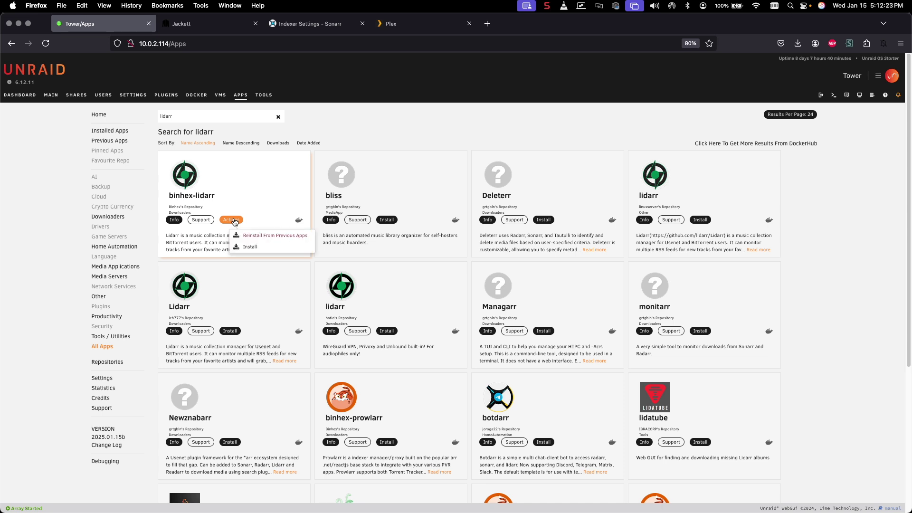
left_click(252, 247)
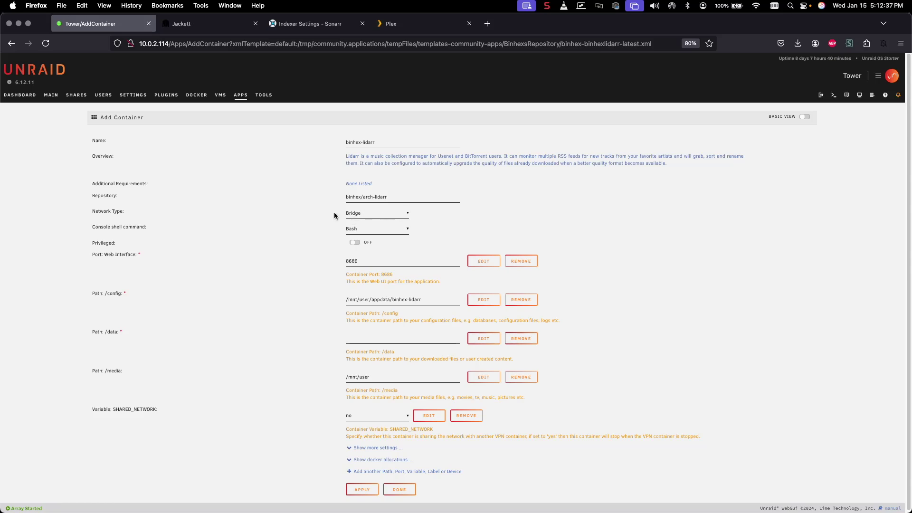
left_click(360, 265)
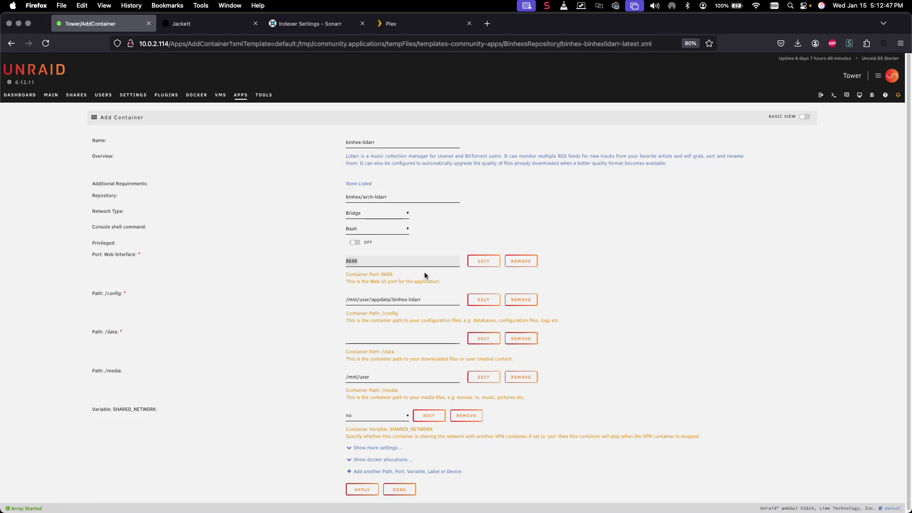
left_click_drag(370, 261, 336, 262)
left_click(271, 335)
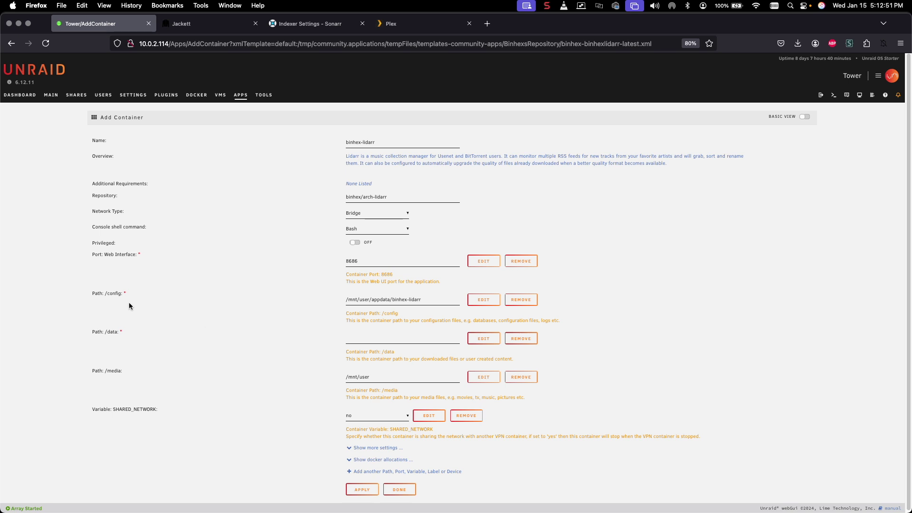
left_click(438, 303)
left_click(269, 323)
Set the container's /data path to the downloads share, /mnt/user/downloads/.
left_click(375, 341)
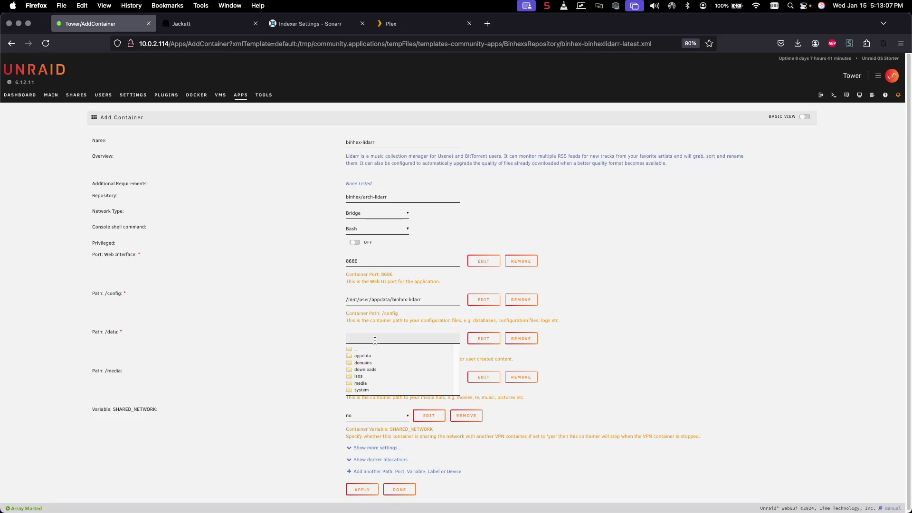
left_click(363, 370)
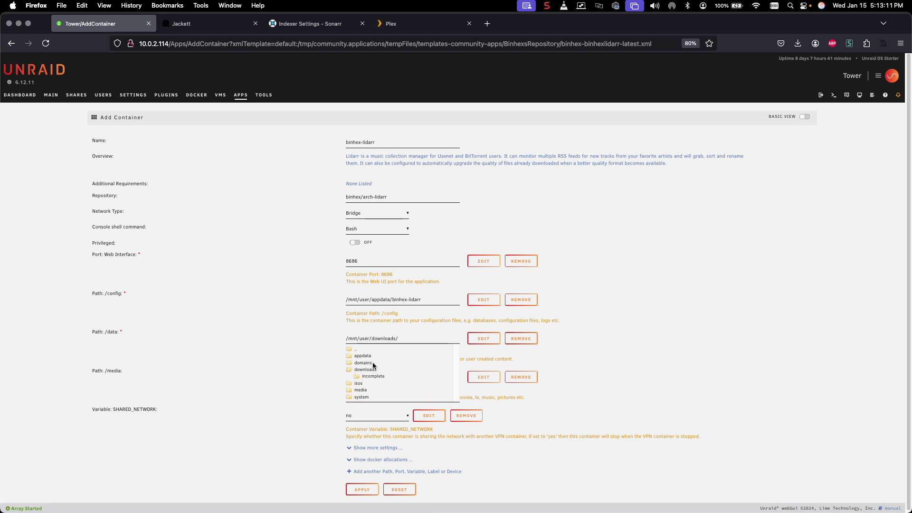
left_click(311, 354)
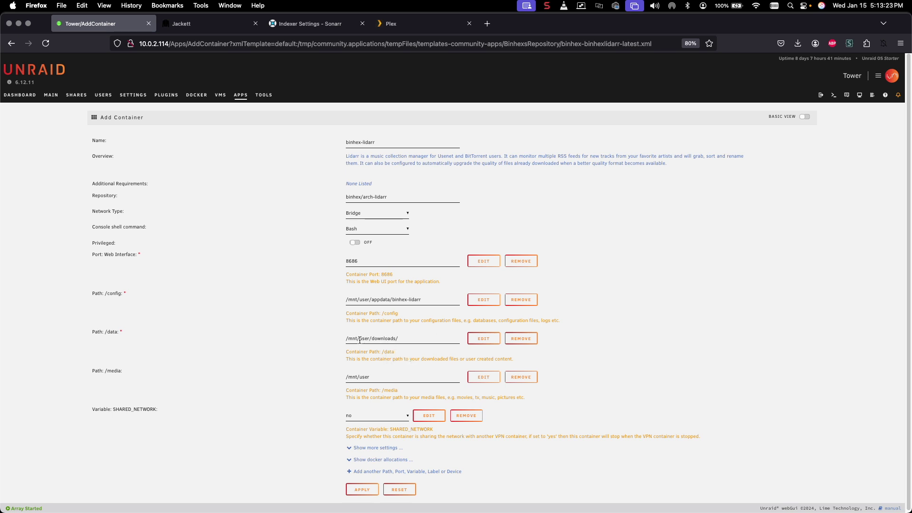
scroll(292, 344, "down", 1)
left_click(419, 338)
left_click(283, 370)
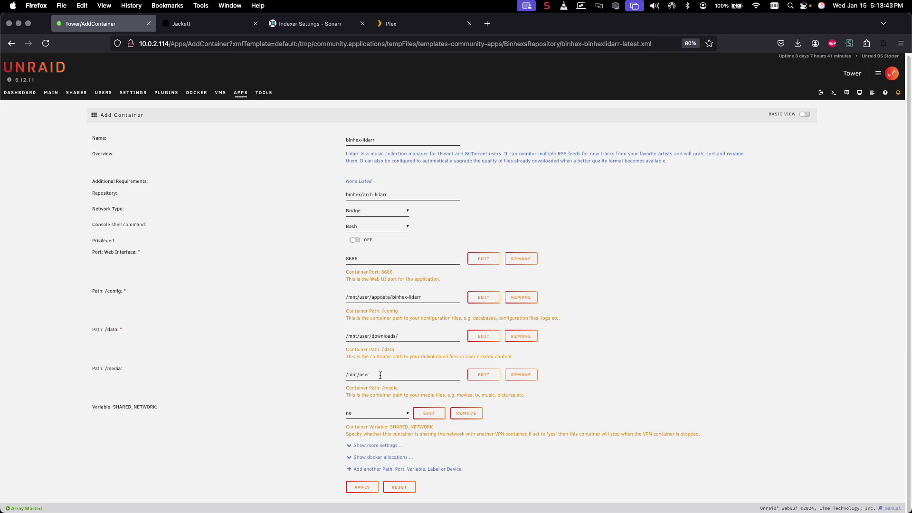
Point the /media path at the Music folder, /mnt/user/media/Music/.
left_click(380, 375)
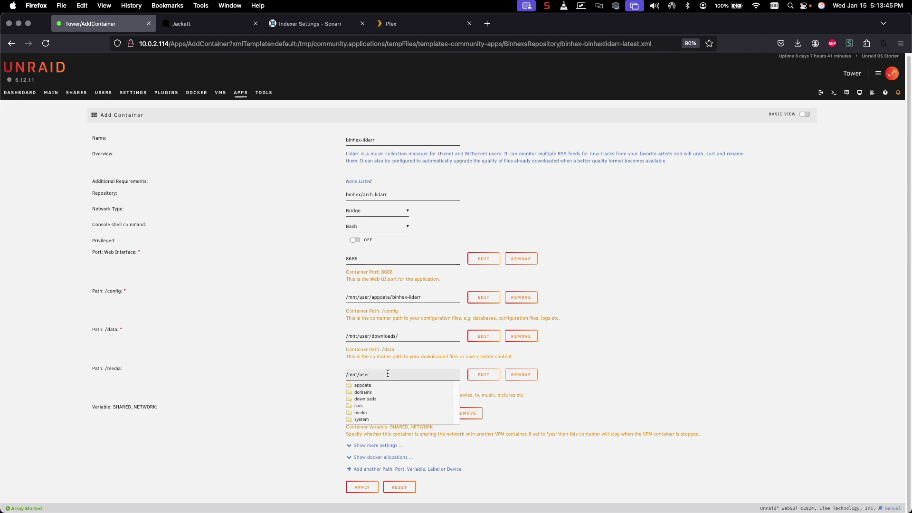
left_click(362, 413)
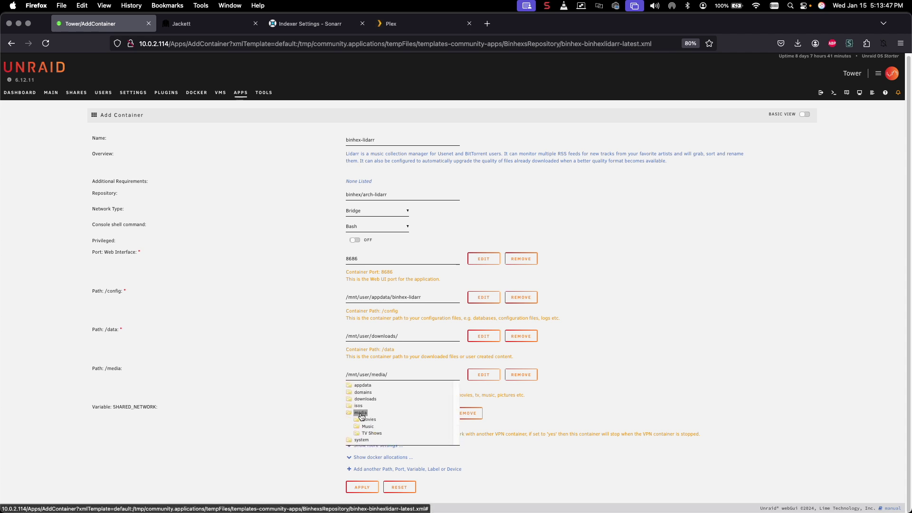
left_click(370, 427)
left_click(290, 398)
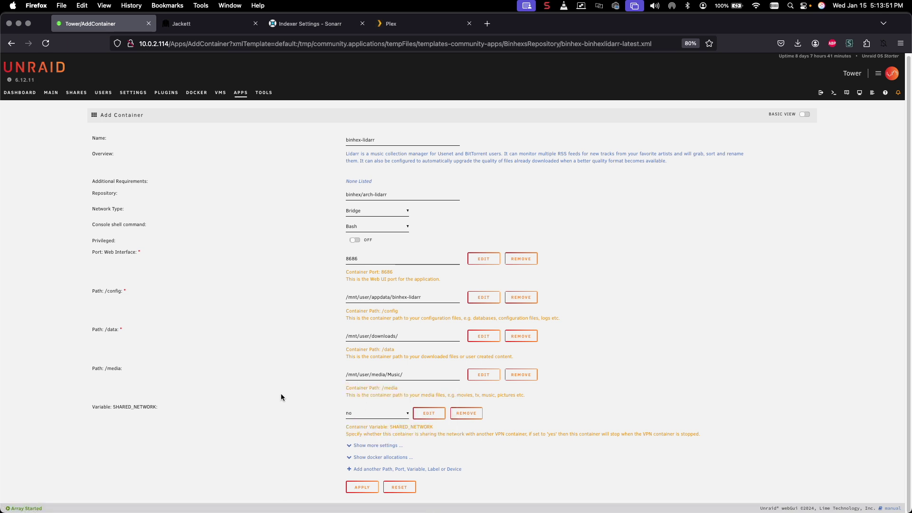
mouse_move(381, 388)
left_mouse_down()
mouse_move(349, 388)
mouse_move(390, 391)
left_mouse_up()
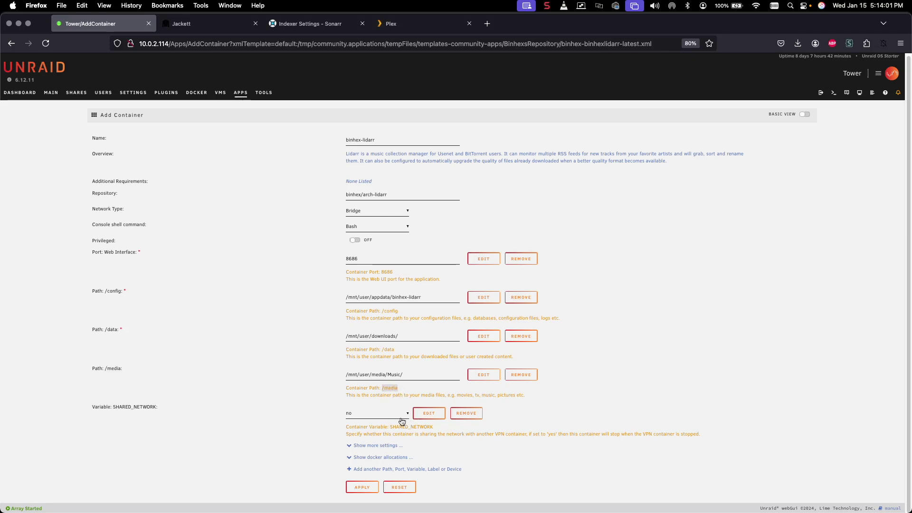
left_click(242, 404)
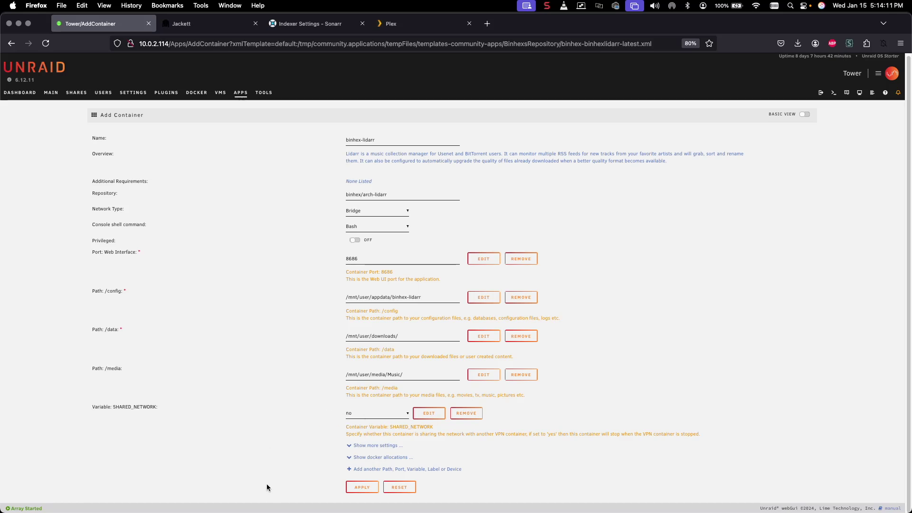
Apply the binhex-lidarr settings, confirm the image pull succeeded, and go back to the Dashboard.
left_click(359, 489)
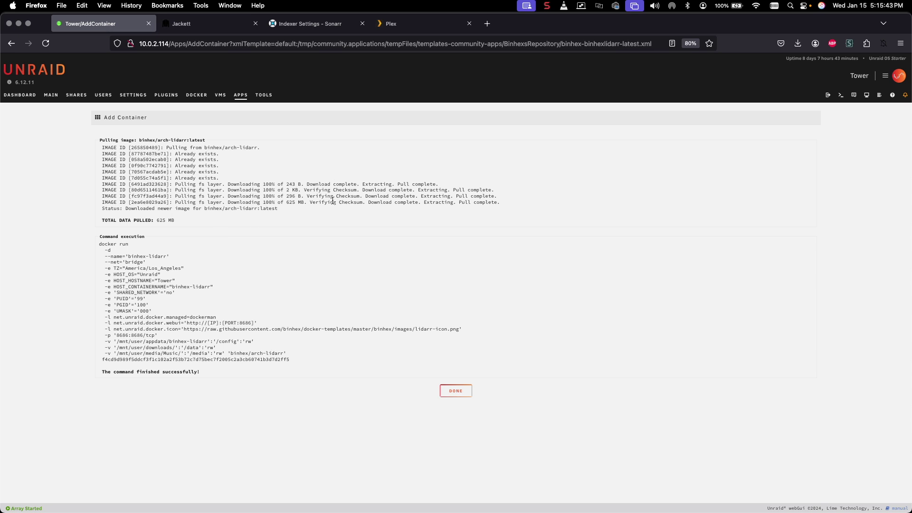
left_click_drag(104, 372, 213, 404)
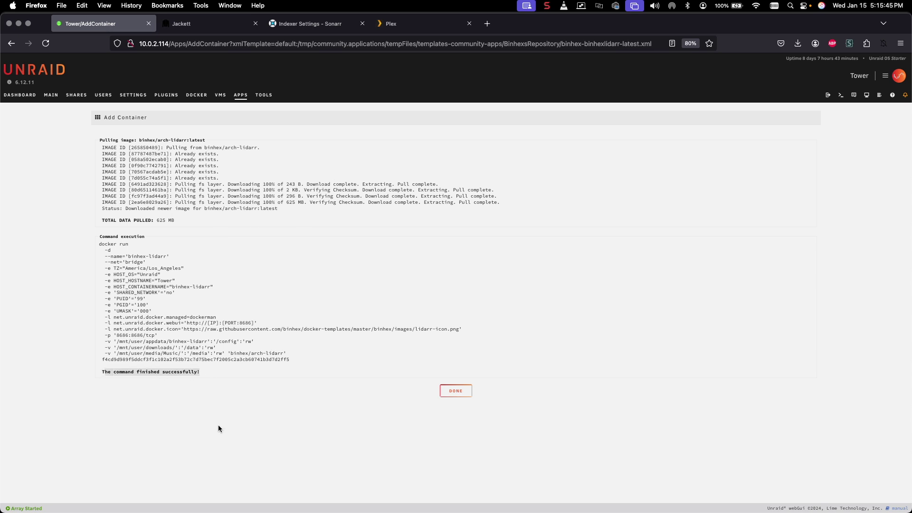
left_click(458, 391)
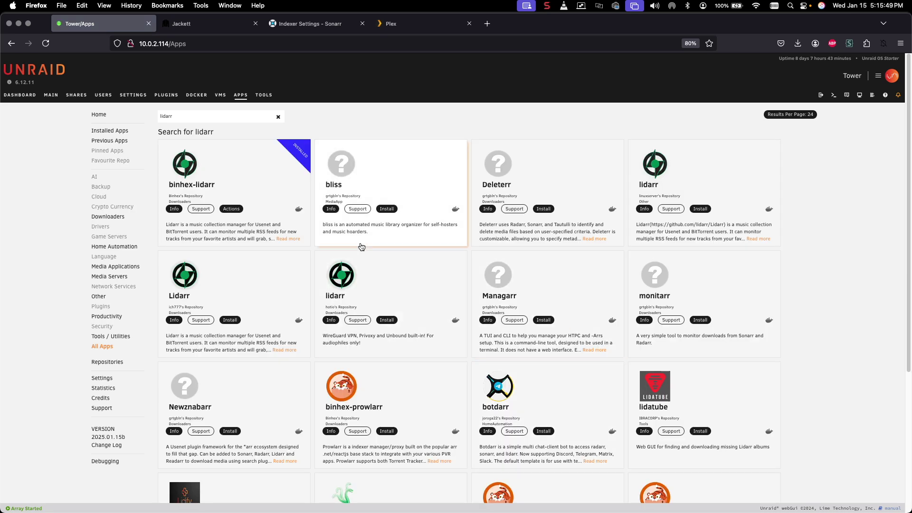
left_click(20, 95)
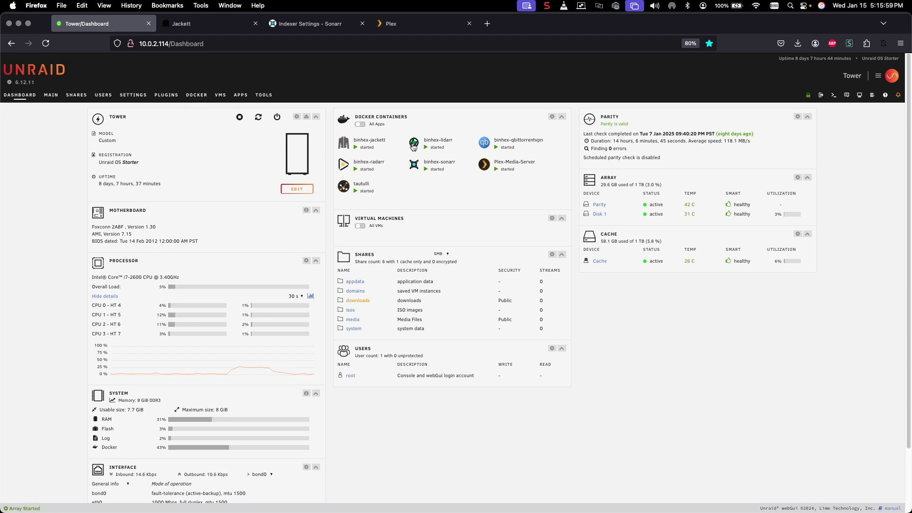
Launch Lidarr's WebUI from the binhex-lidarr container menu on the dashboard.
left_click(415, 145)
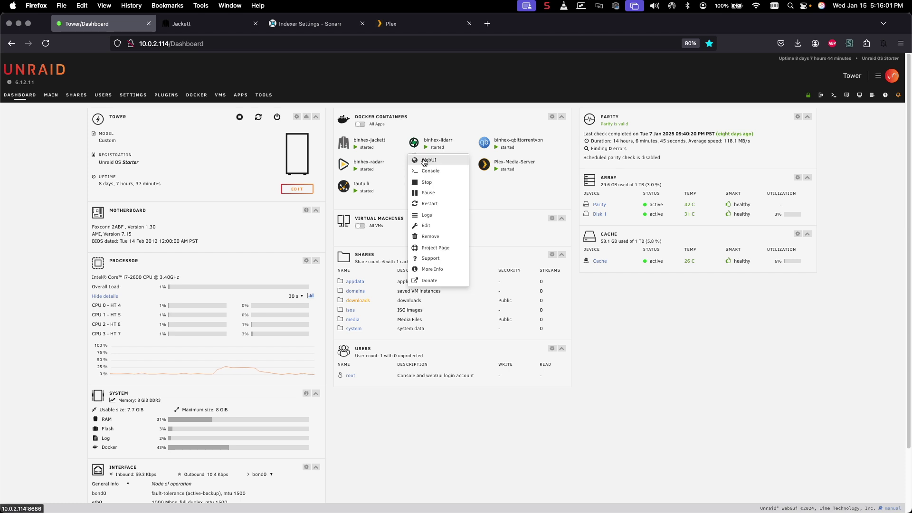
left_click(424, 161)
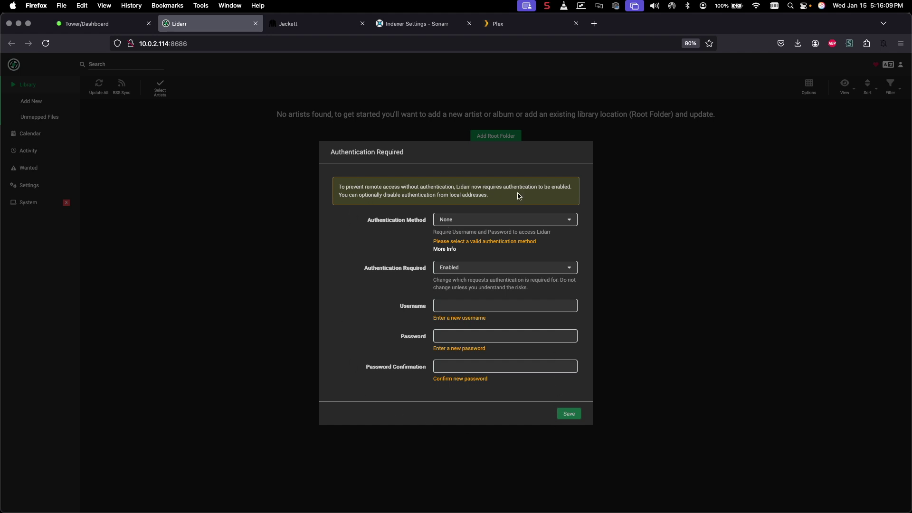
Enable Forms (Login Page) authentication with a new username, password and confirmation, then save.
left_click(452, 226)
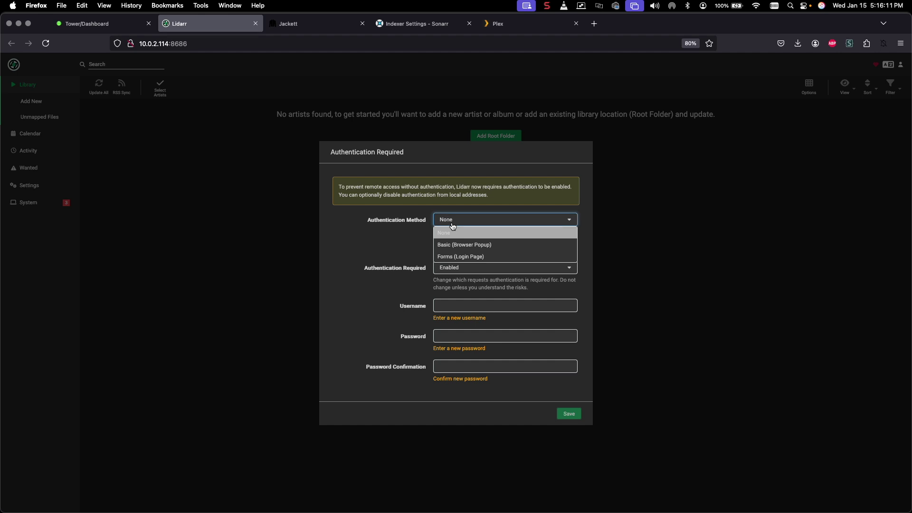
left_click(455, 257)
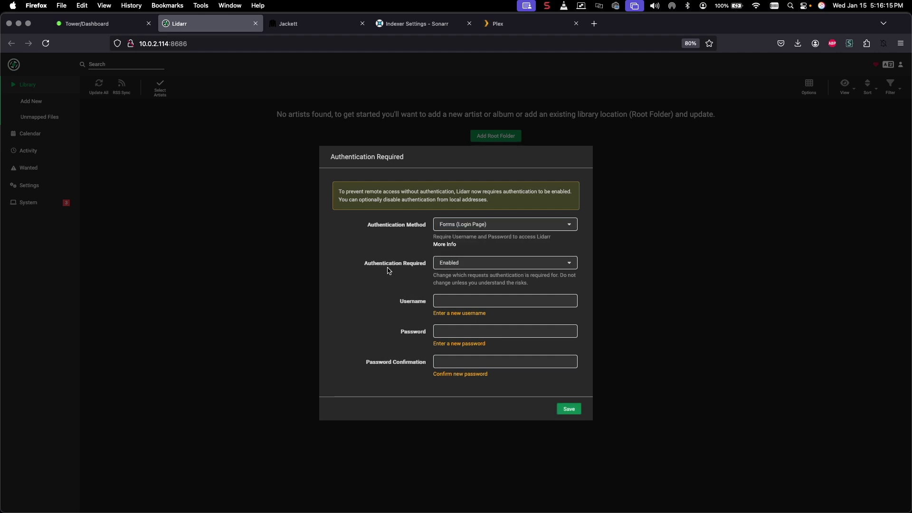
left_click(447, 304)
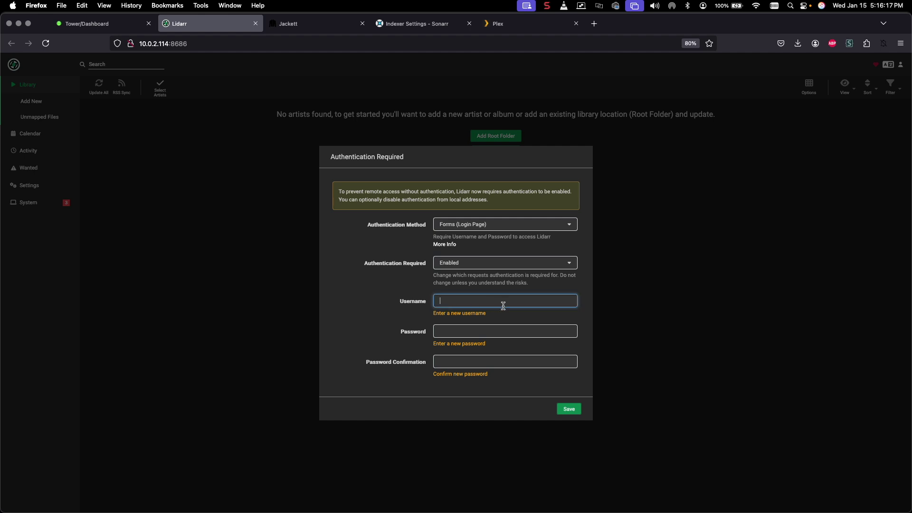
type("ad")
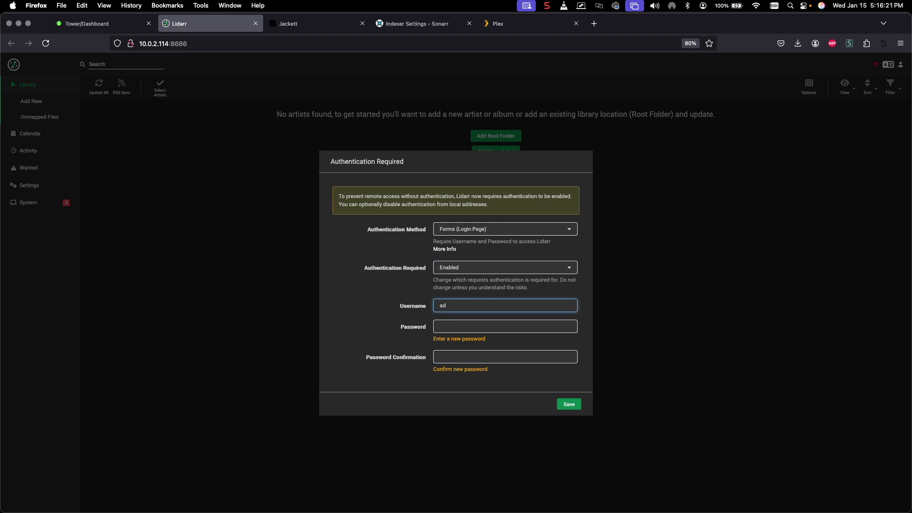
type("min")
key("Tab")
type("*****")
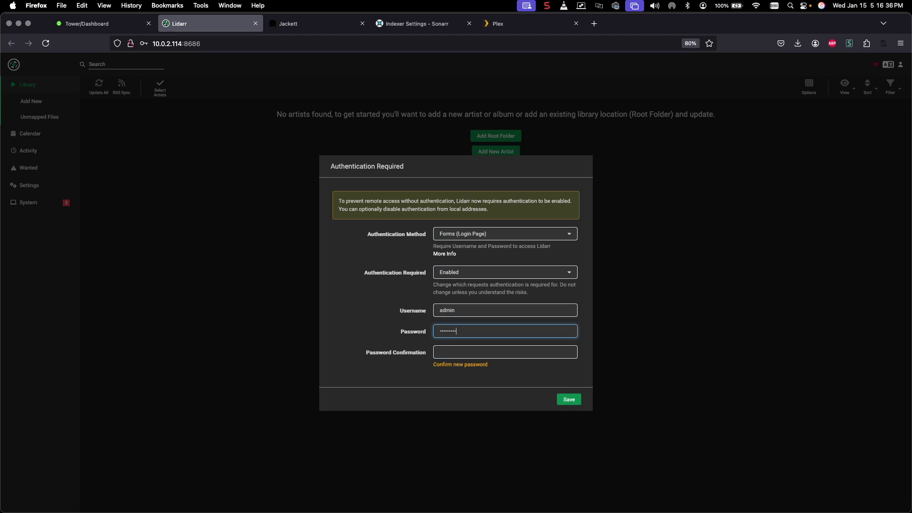
left_click(463, 352)
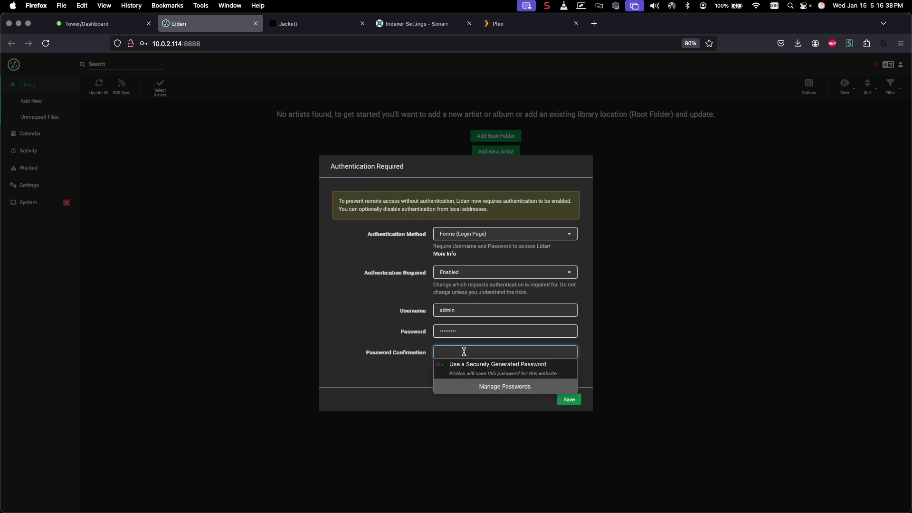
type("*****")
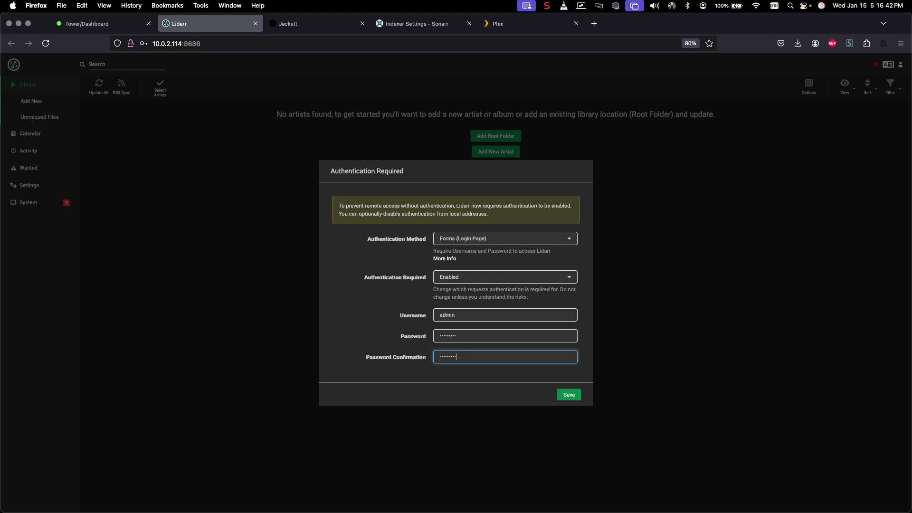
left_click(566, 397)
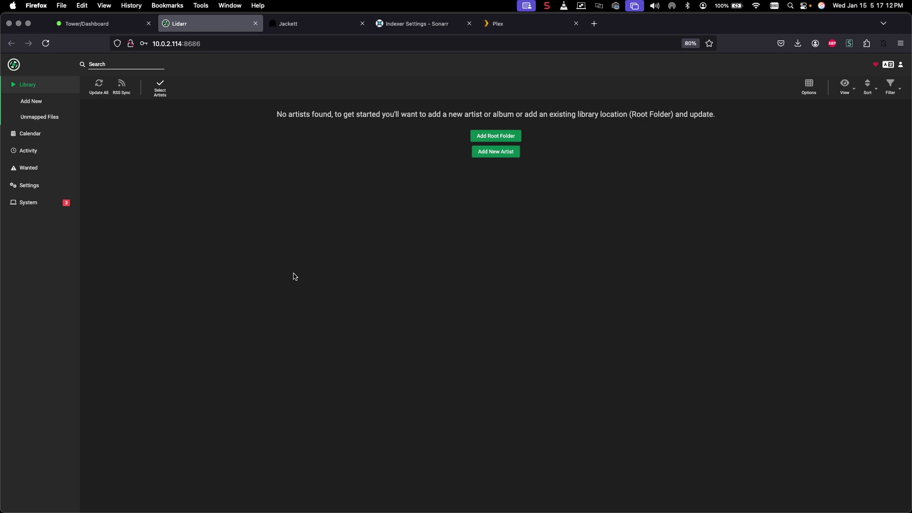
left_click(107, 25)
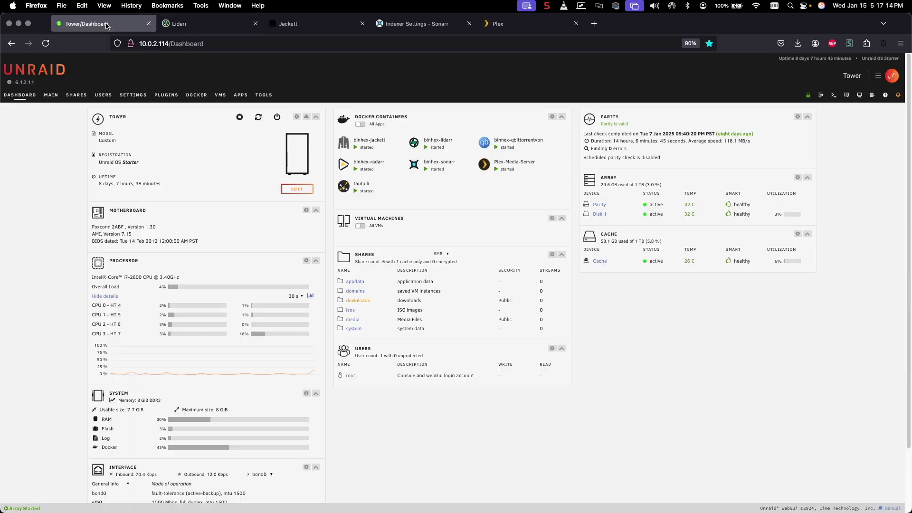
left_click(413, 143)
left_click(418, 223)
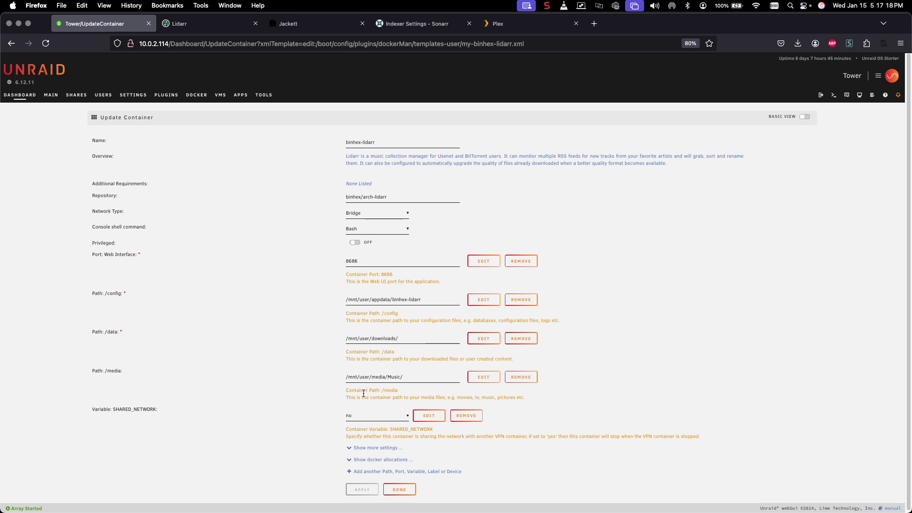
mouse_move(379, 392)
left_mouse_down()
mouse_move(332, 391)
mouse_move(401, 391)
mouse_move(374, 394)
left_mouse_up()
left_click(208, 24)
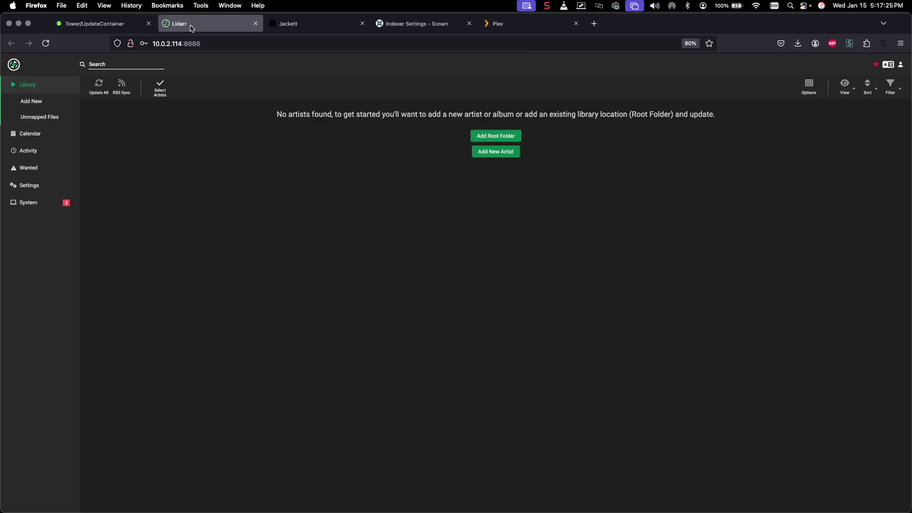
left_click(494, 135)
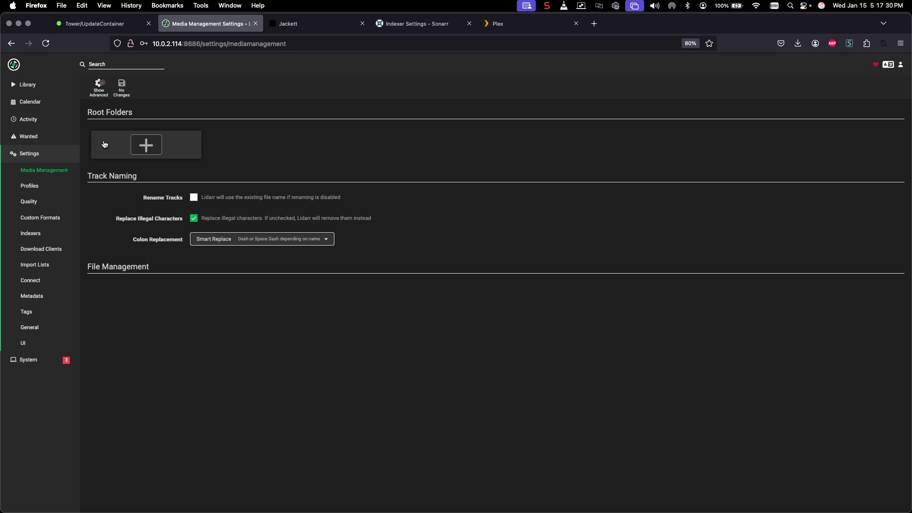
Add and save a root folder named Music with the path /media/.
left_click(106, 145)
left_click(377, 178)
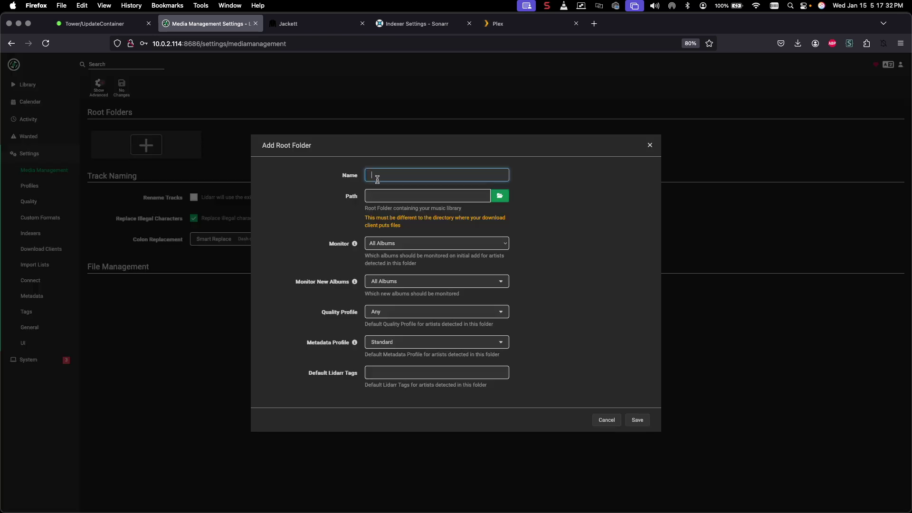
type("Music")
left_click(402, 196)
left_click(500, 196)
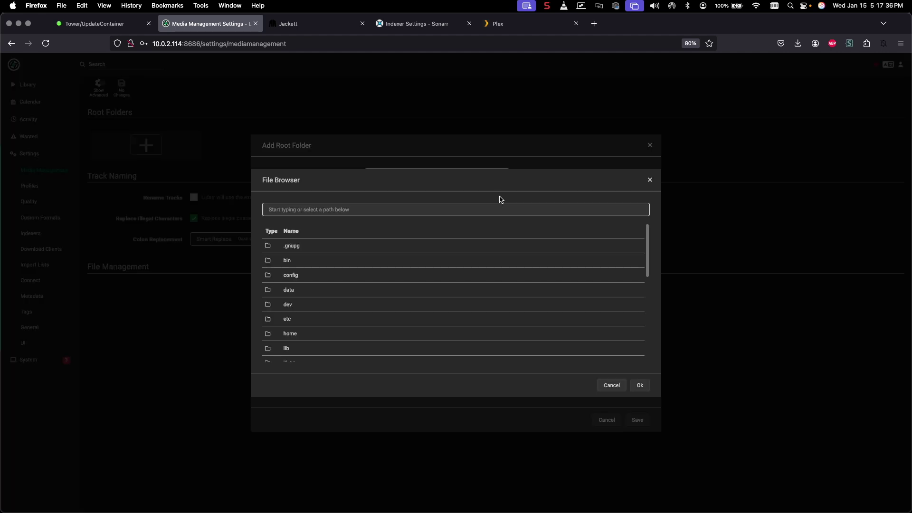
scroll(298, 341, "down", 1)
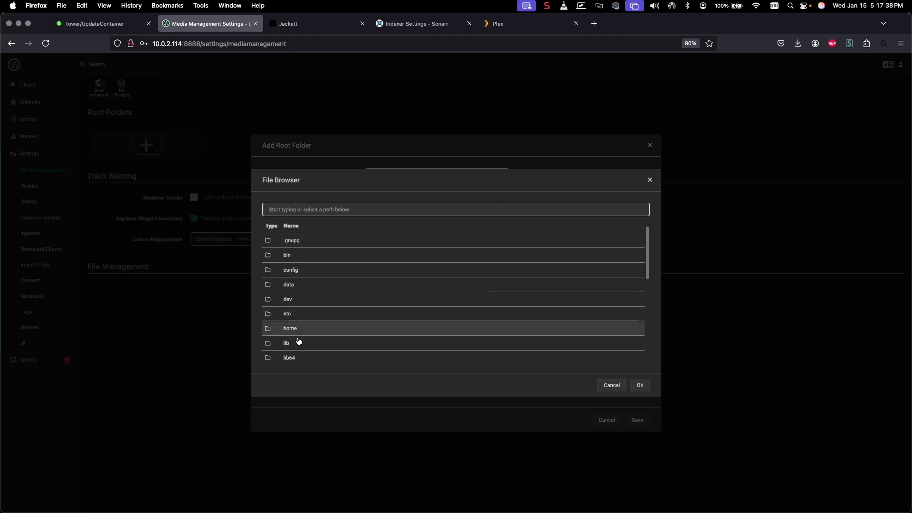
scroll(298, 341, "down", 3)
left_click(302, 351)
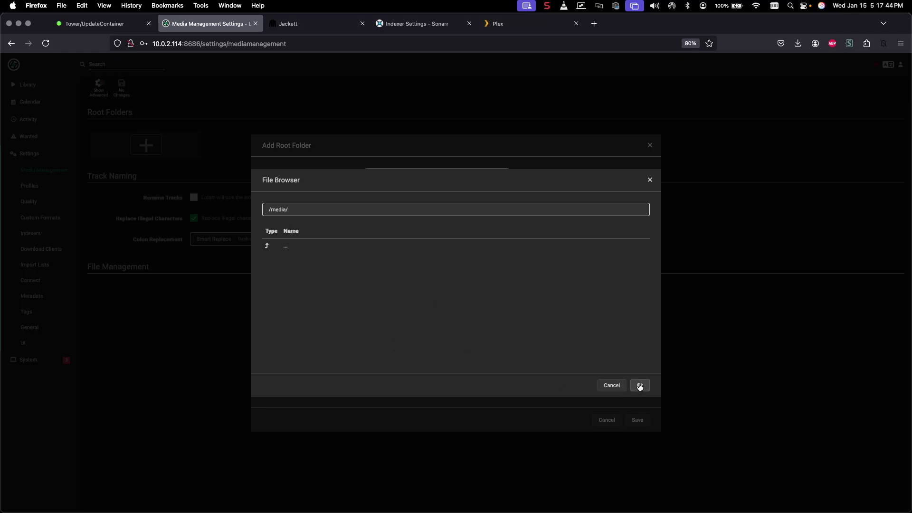
left_click(639, 386)
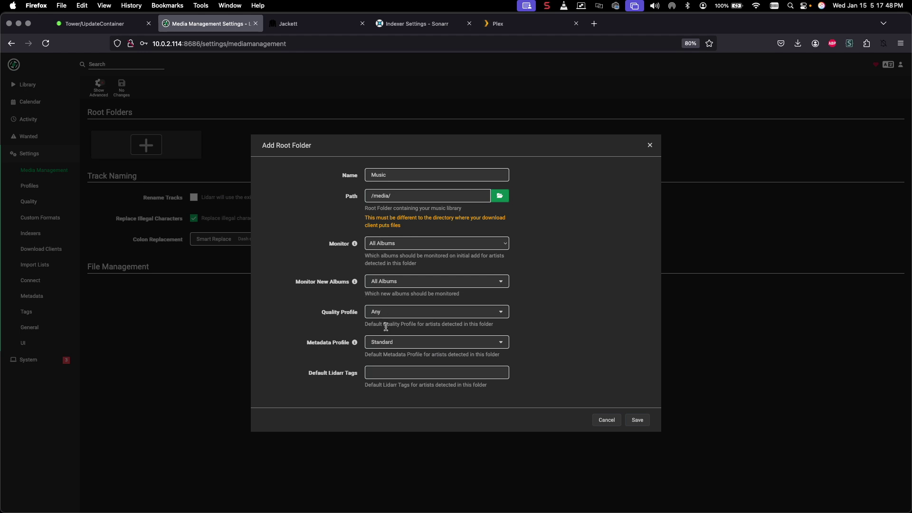
left_click(639, 420)
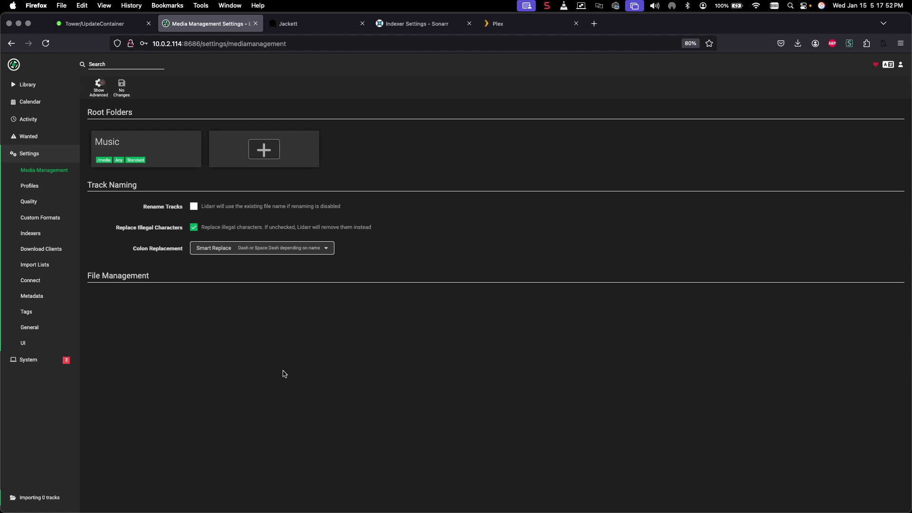
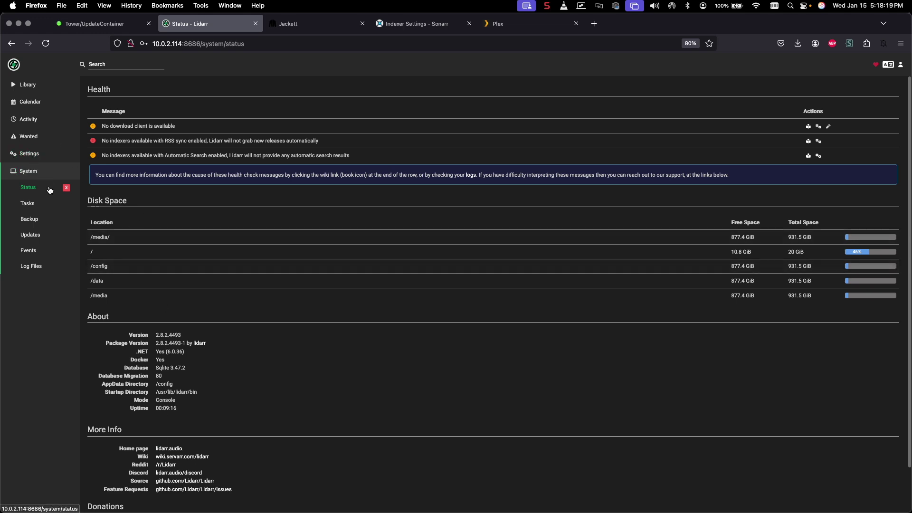
Add a new qBittorrent download client in Lidarr's Download Clients settings.
left_click(35, 158)
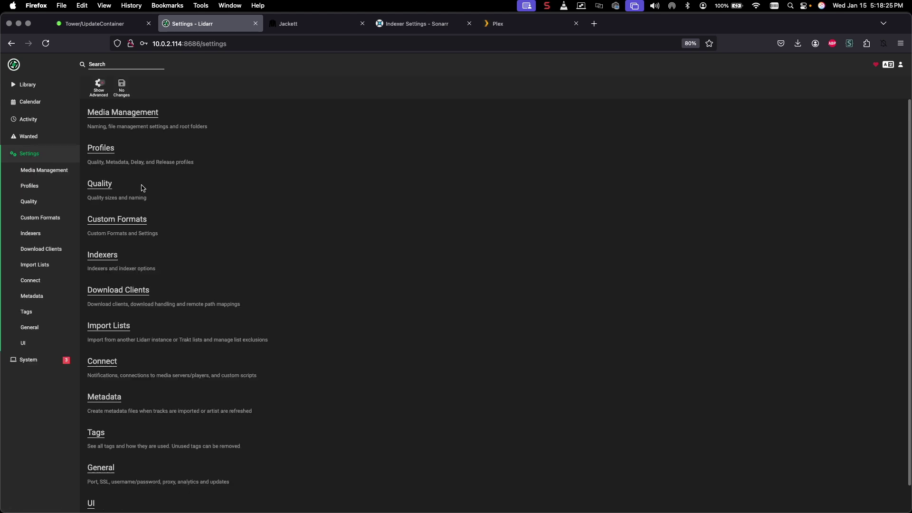
left_click(105, 290)
left_click(125, 156)
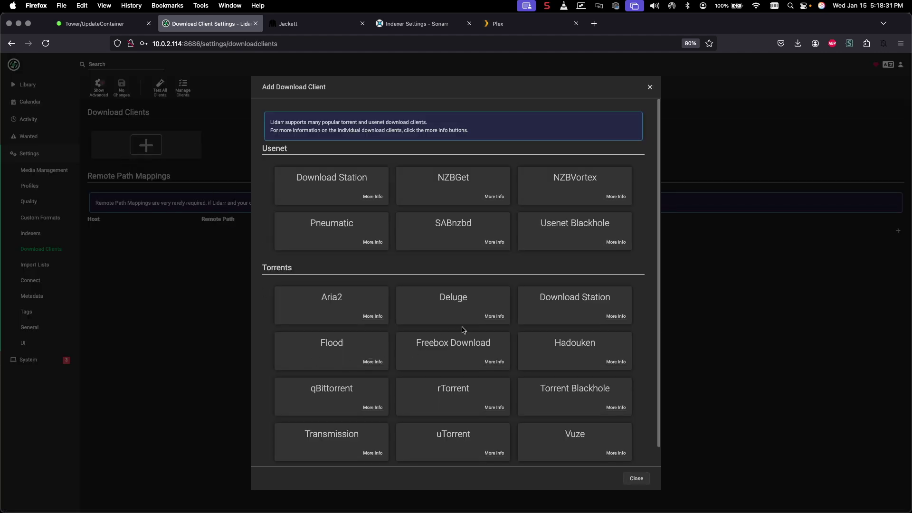
scroll(467, 334, "down", 1)
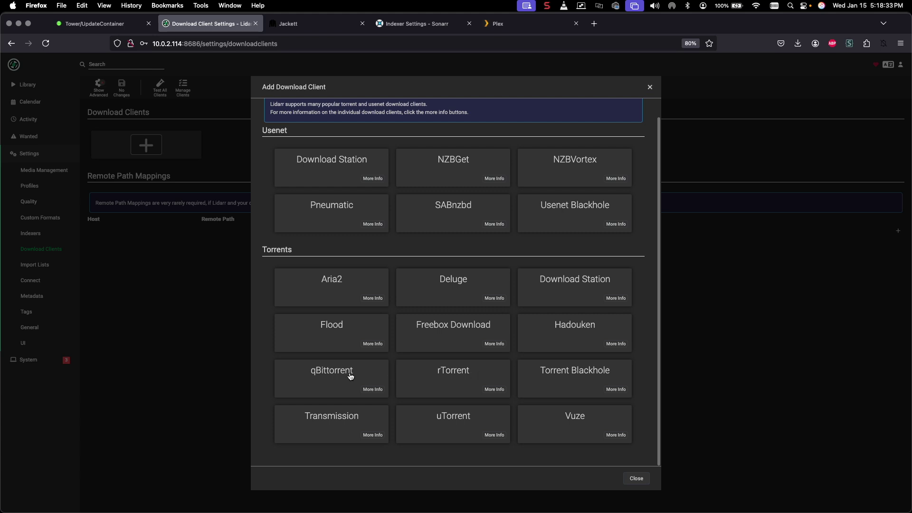
left_click(355, 372)
Set the client's host to 10.0.2.114 and fill in the username and password.
left_click_drag(483, 161, 397, 157)
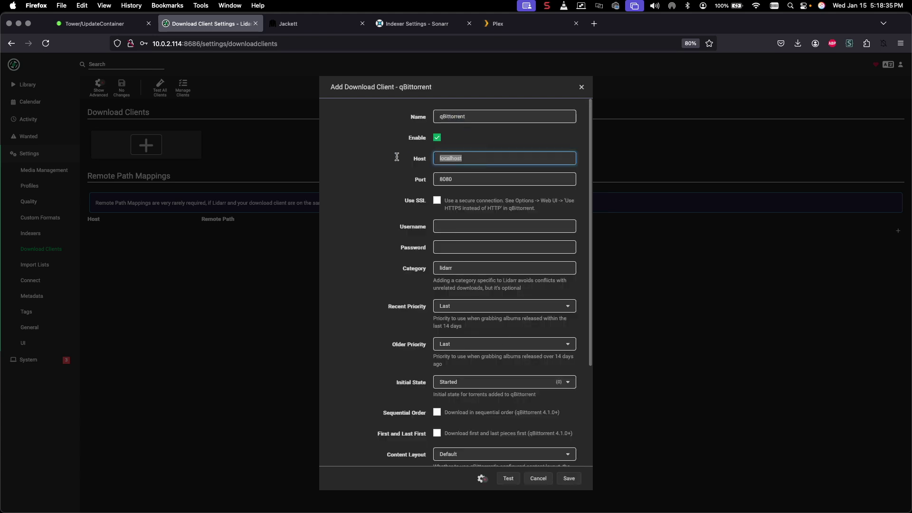
type("10.0.2.114")
left_click(451, 225)
type("ad")
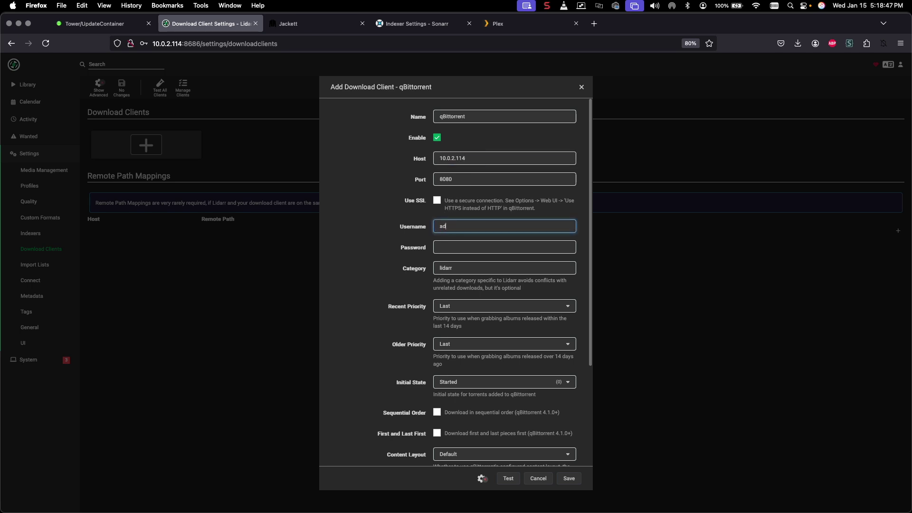
type("min")
key("Tab")
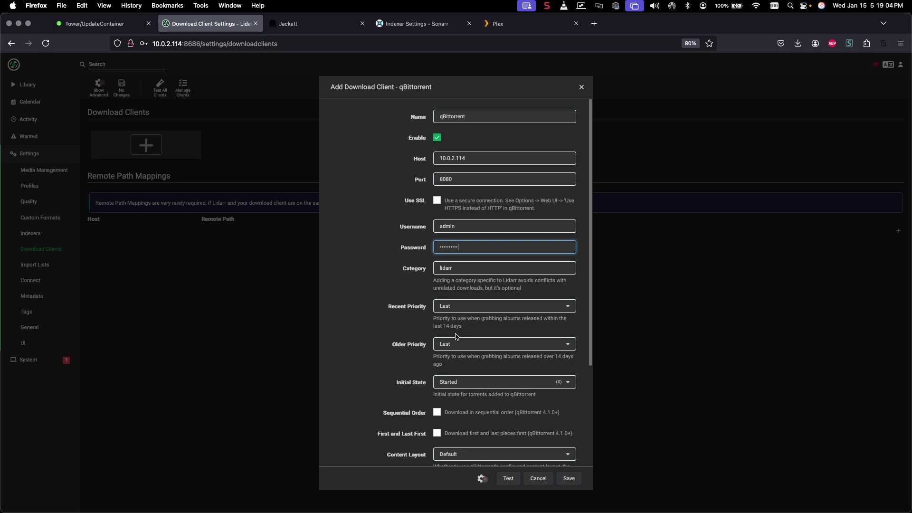
Enable Sequential Order and First and Last First on the qBittorrent client.
scroll(420, 352, "down", 2)
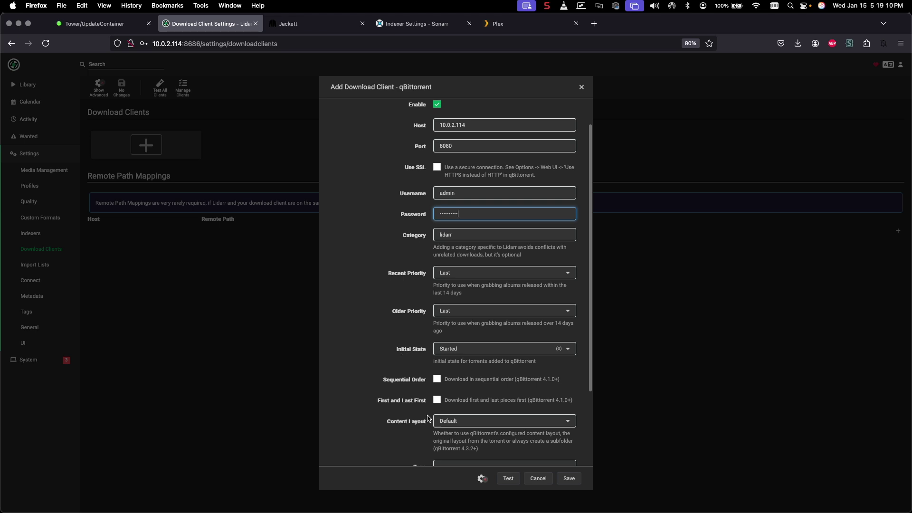
scroll(398, 402, "down", 1)
scroll(402, 391, "down", 4)
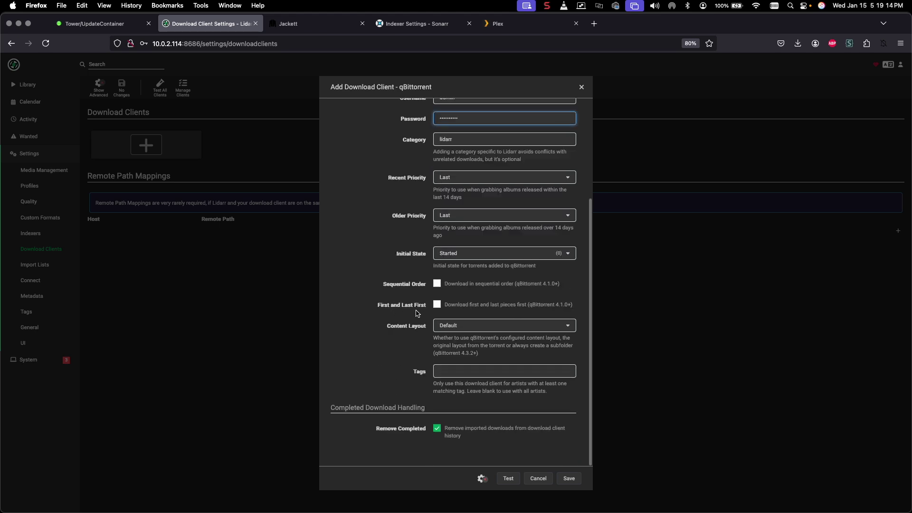
left_click(436, 283)
left_click(437, 305)
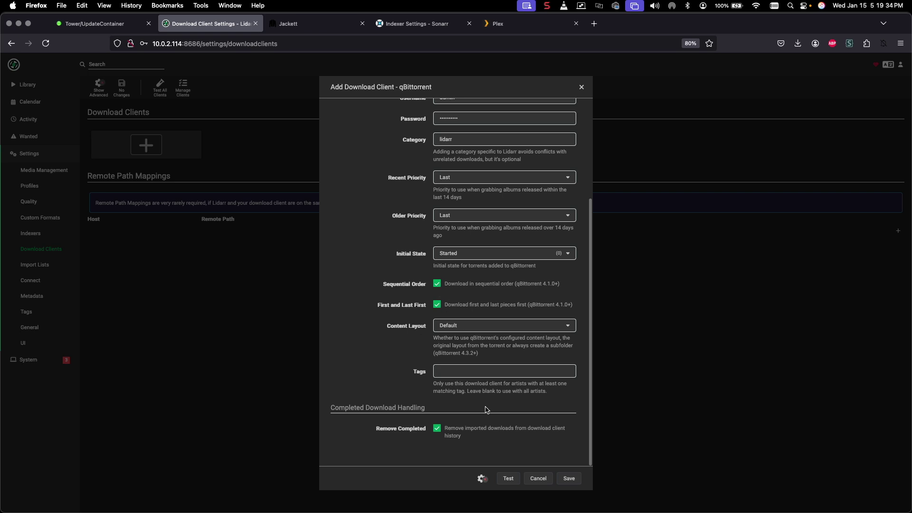
Test the qBittorrent connection and save the download client.
scroll(490, 436, "up", 1)
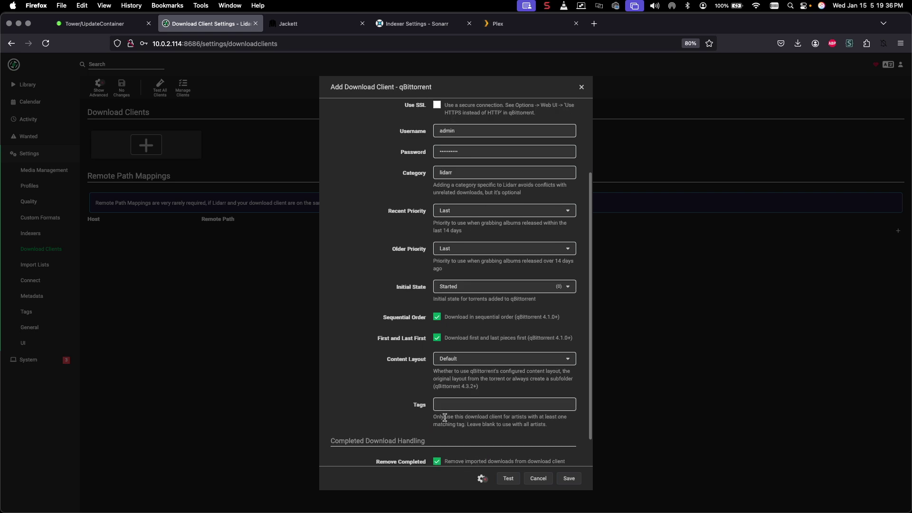
scroll(448, 421, "down", 1)
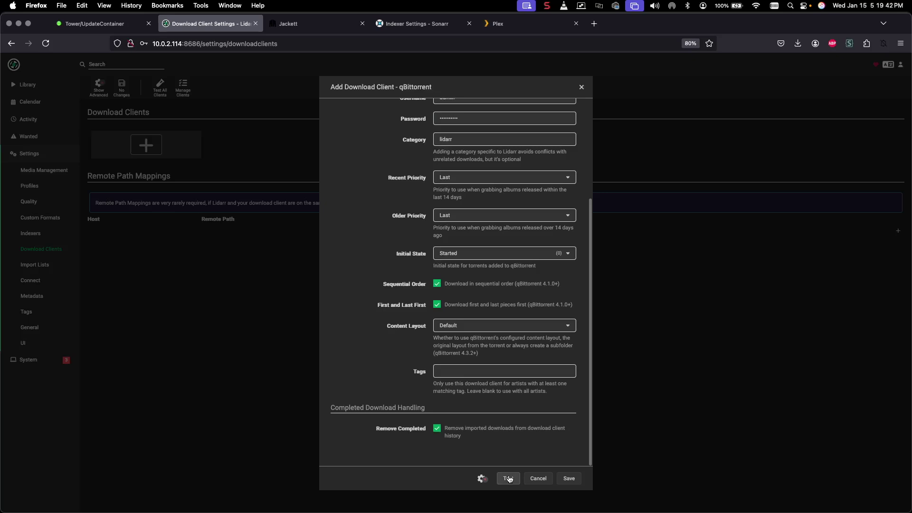
left_click(508, 478)
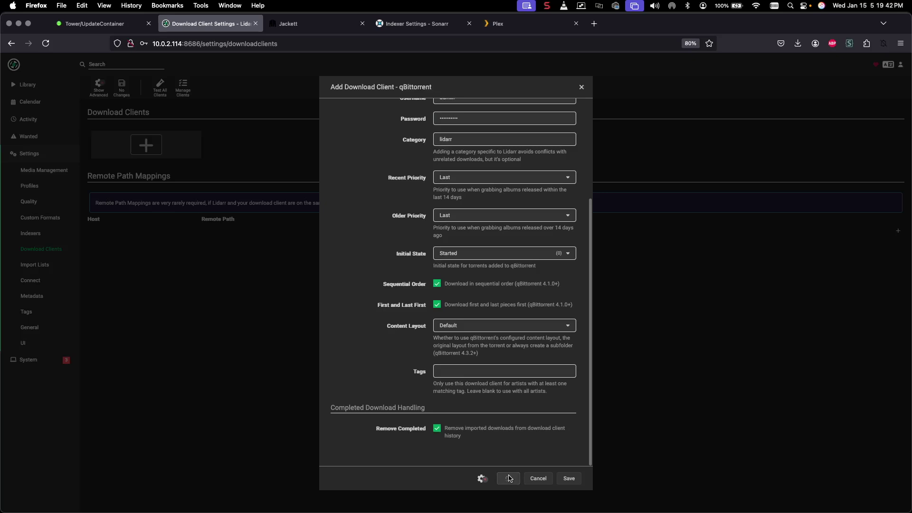
left_click(569, 478)
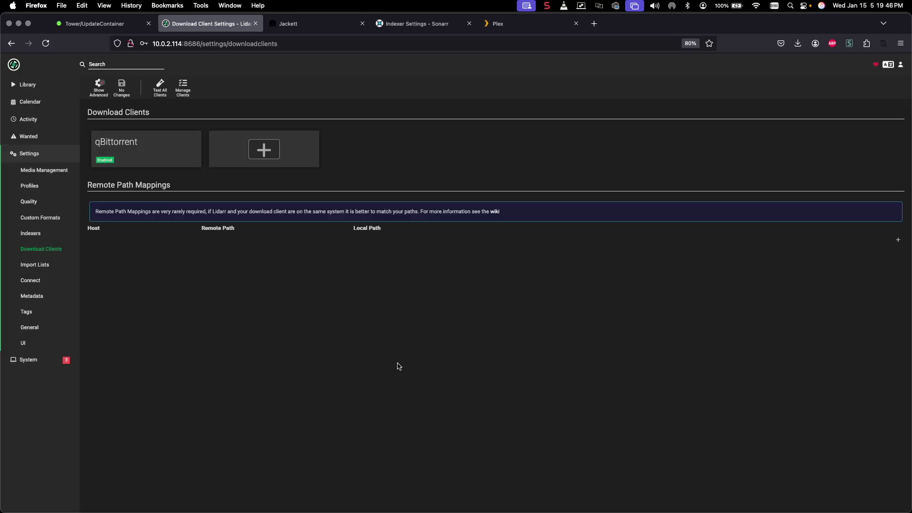
Start a new Torznab indexer in Lidarr's Indexers settings, then go to the Jackett dashboard.
left_click(31, 234)
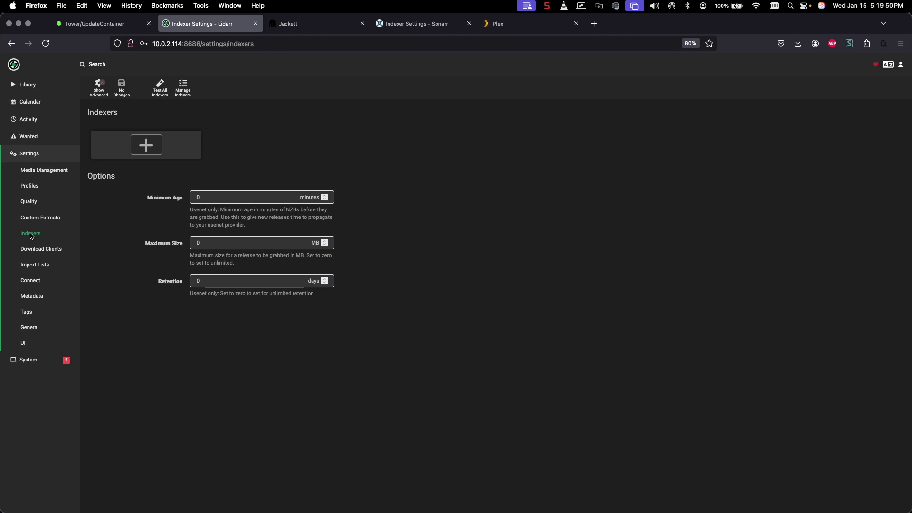
left_click(104, 149)
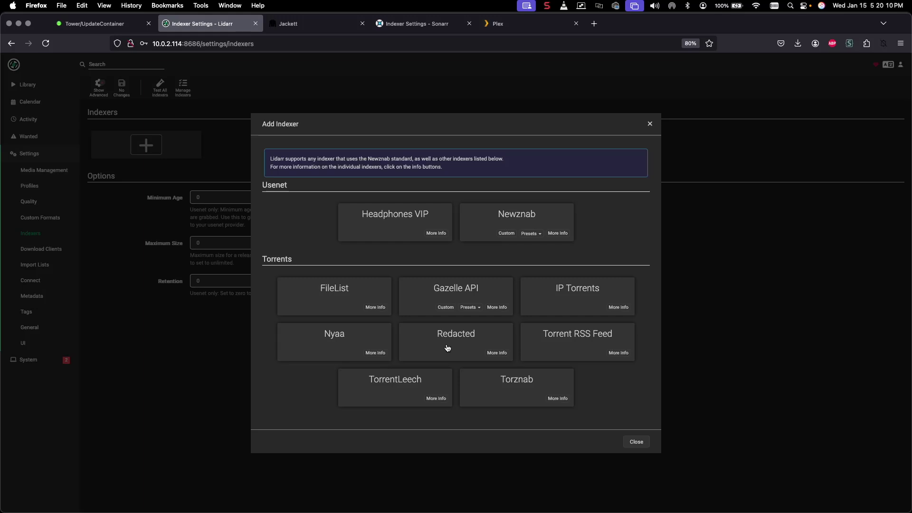
left_click(492, 403)
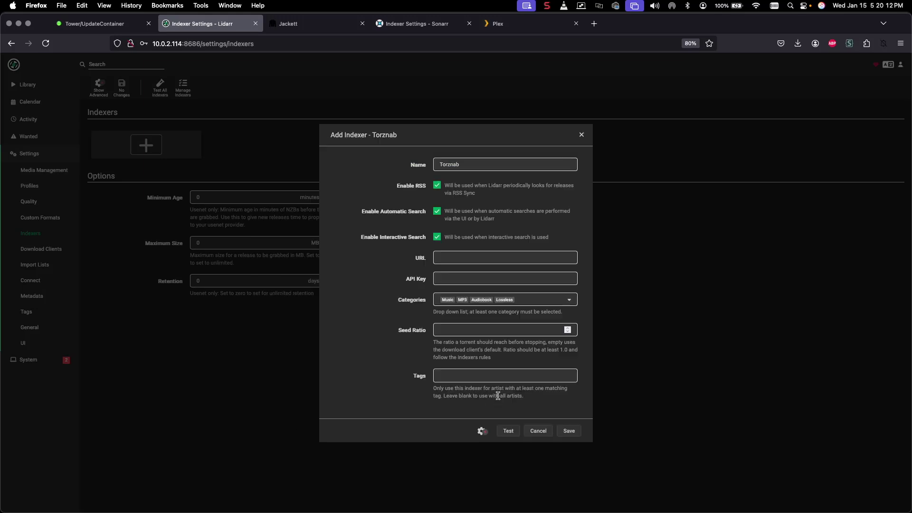
left_click(315, 26)
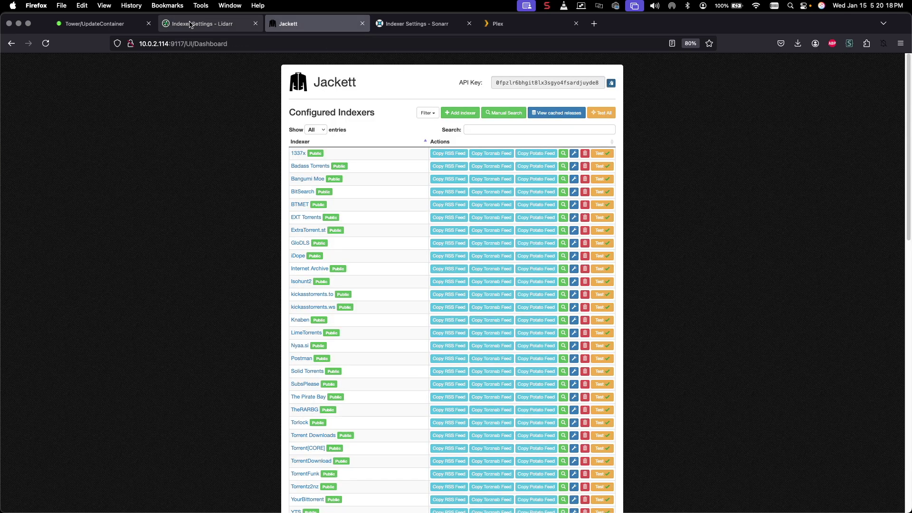
Copy the Torznab URL from Sonarr's existing Jackett indexer.
left_click(406, 26)
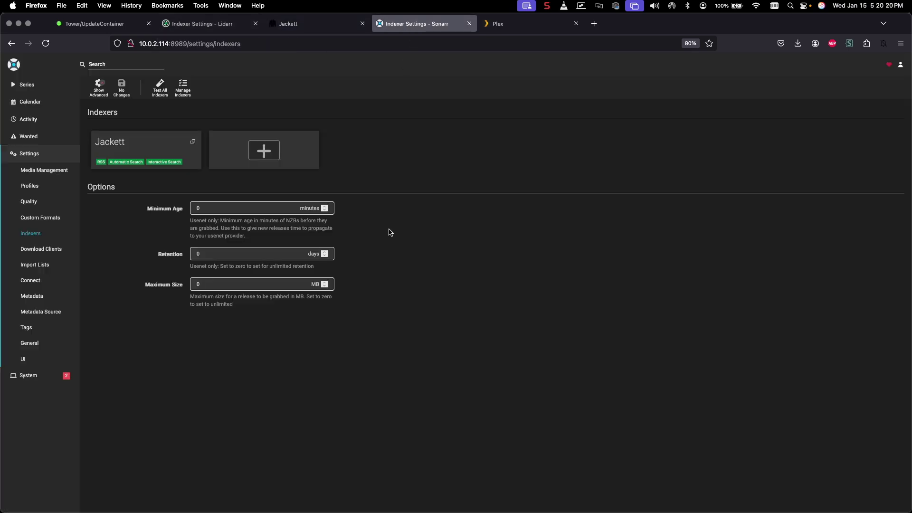
left_click(126, 140)
left_click_drag(538, 233, 414, 230)
key("Right")
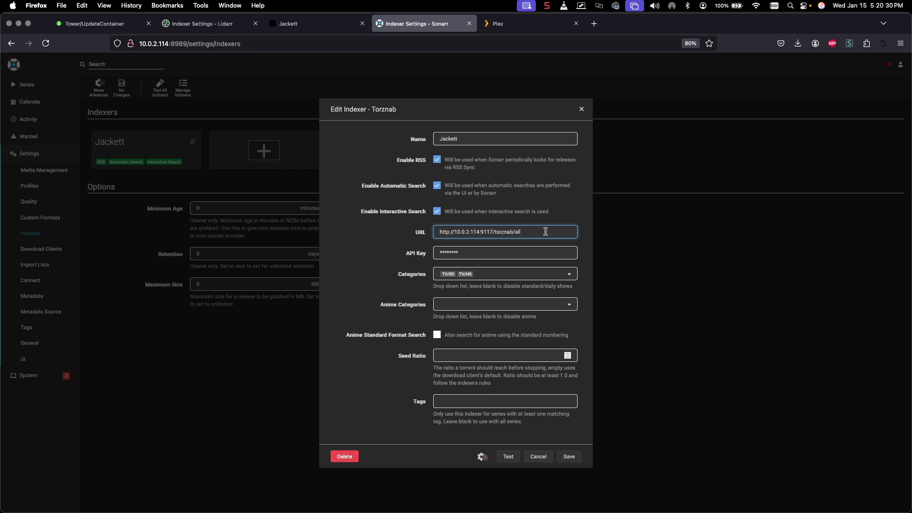
left_click_drag(546, 231, 399, 232)
right_click(472, 231)
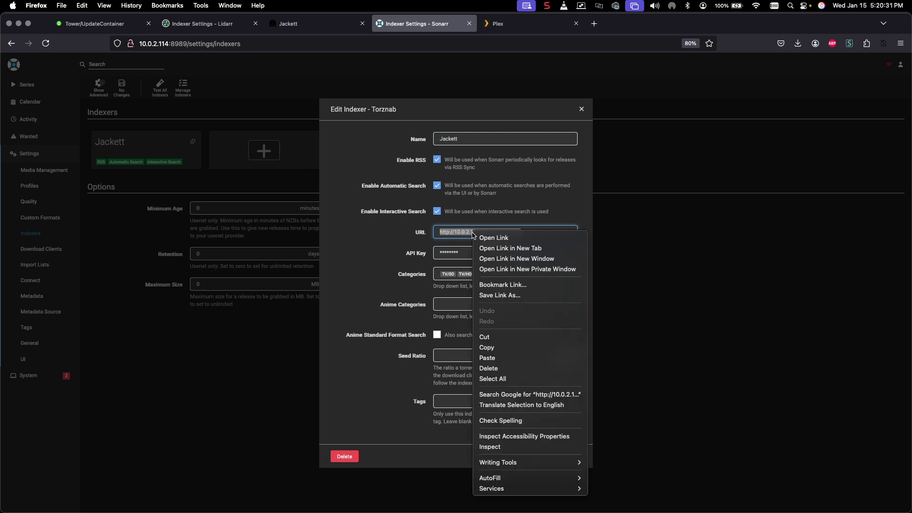
left_click(489, 346)
Close the Sonarr indexer dialog unchanged and return to Jackett's list of indexers.
left_click(581, 108)
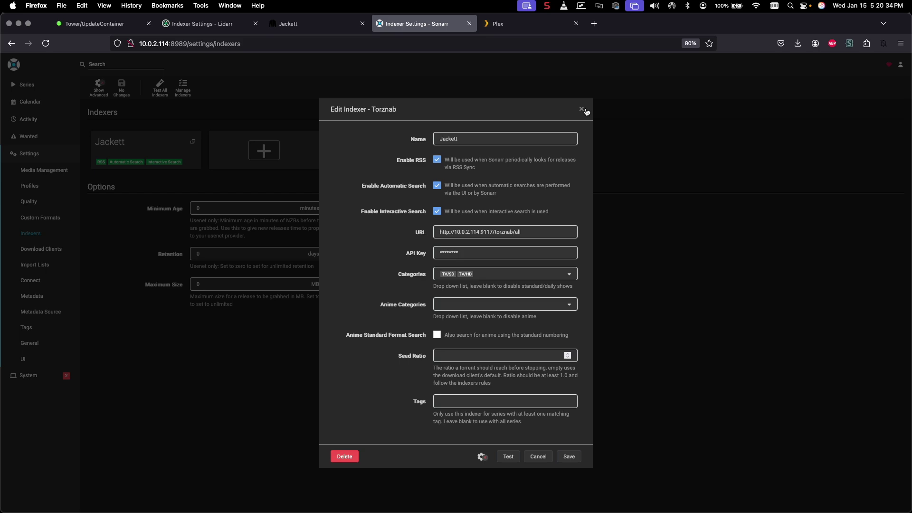
left_click(338, 27)
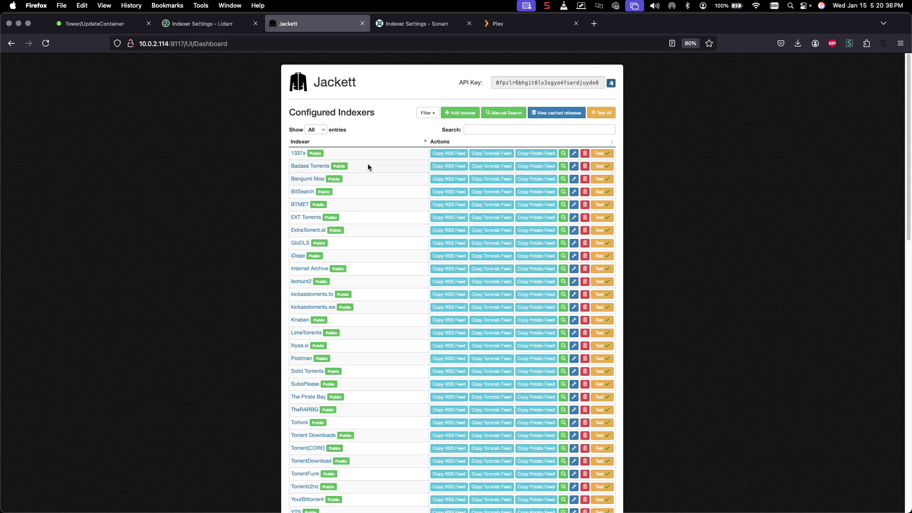
scroll(398, 179, "down", 10)
scroll(393, 212, "up", 10)
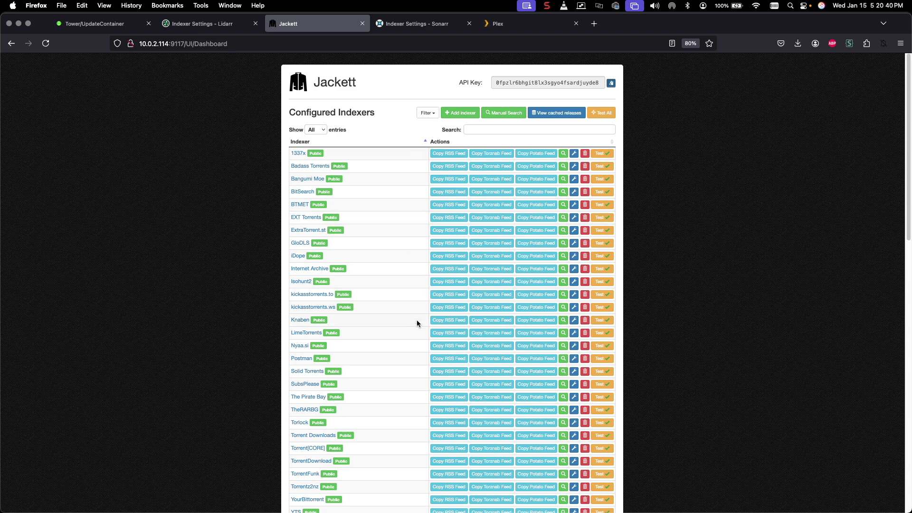
scroll(416, 319, "down", 5)
scroll(415, 315, "up", 5)
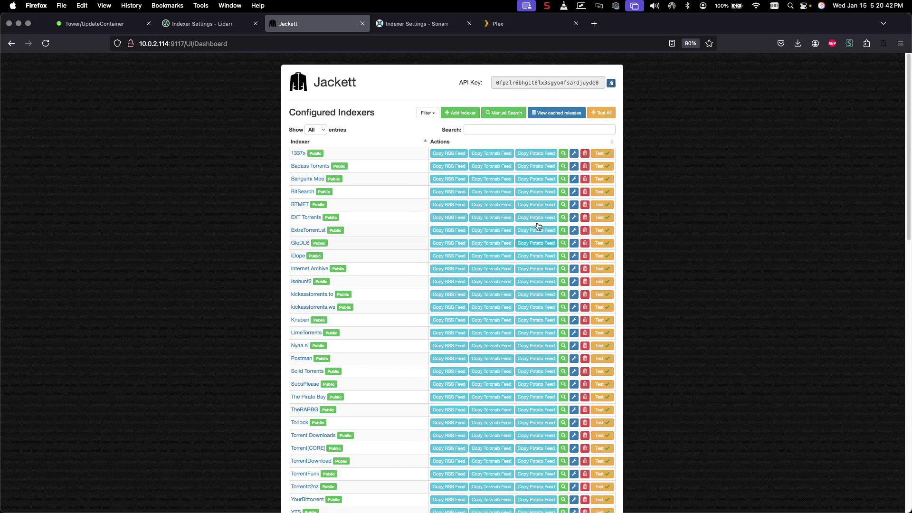
left_click(175, 27)
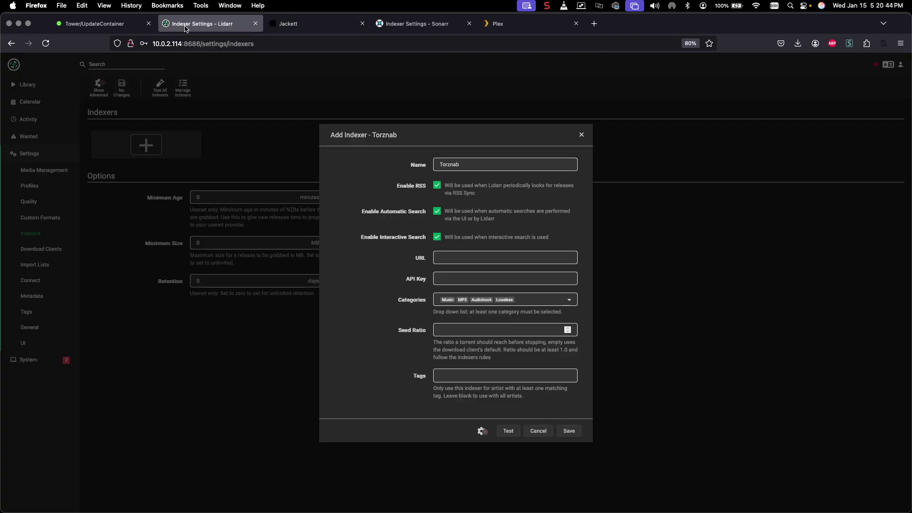
right_click(456, 259)
left_click(473, 306)
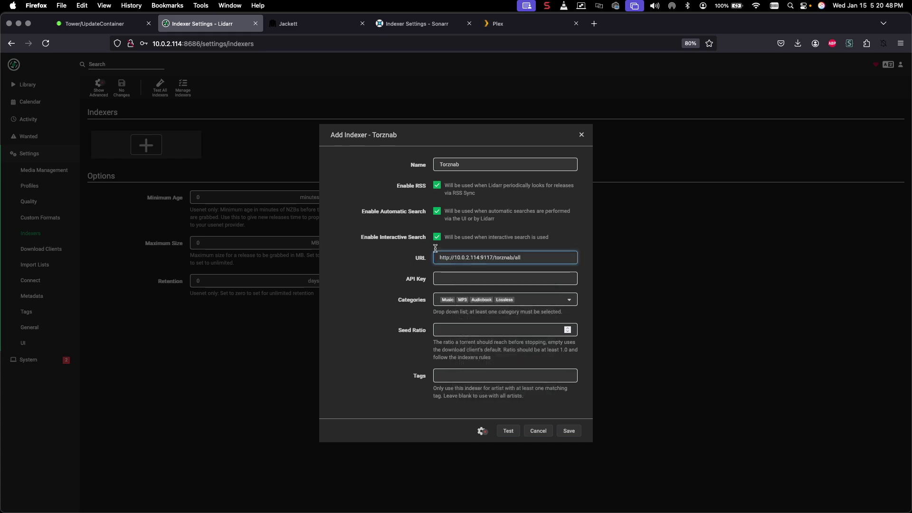
Paste Jackett's API key into the API Key field and save the indexer despite the warning.
left_click(312, 26)
left_click(611, 83)
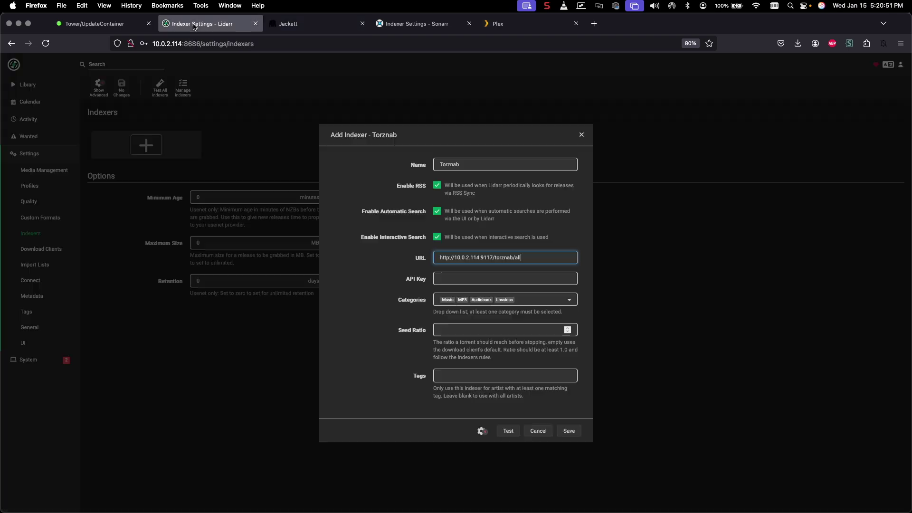
left_click(204, 23)
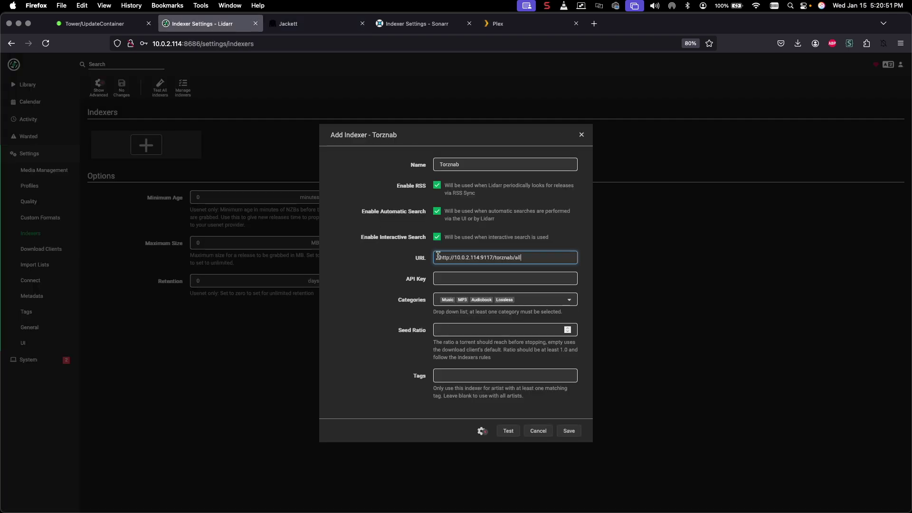
right_click(448, 281)
left_click(465, 328)
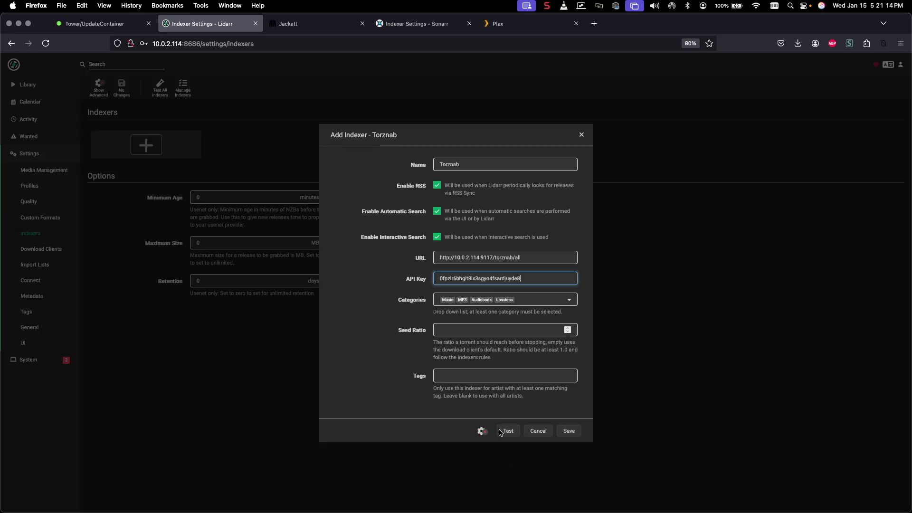
left_click(569, 431)
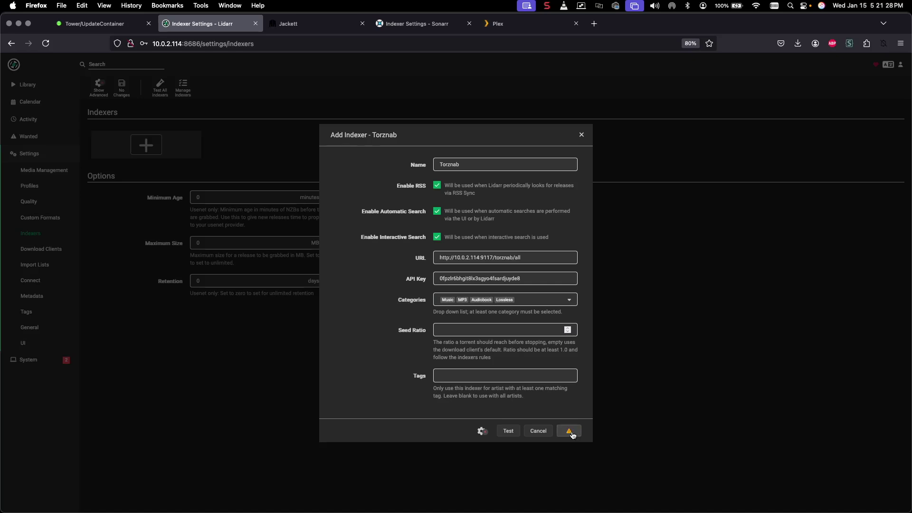
left_click(572, 433)
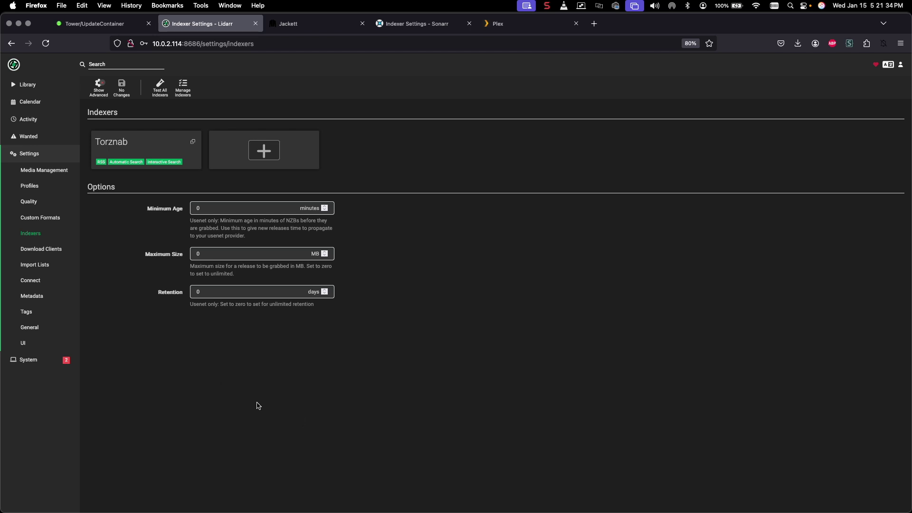
Check System status and the Music root folder in Media Management, then open Add New artist.
left_click(31, 362)
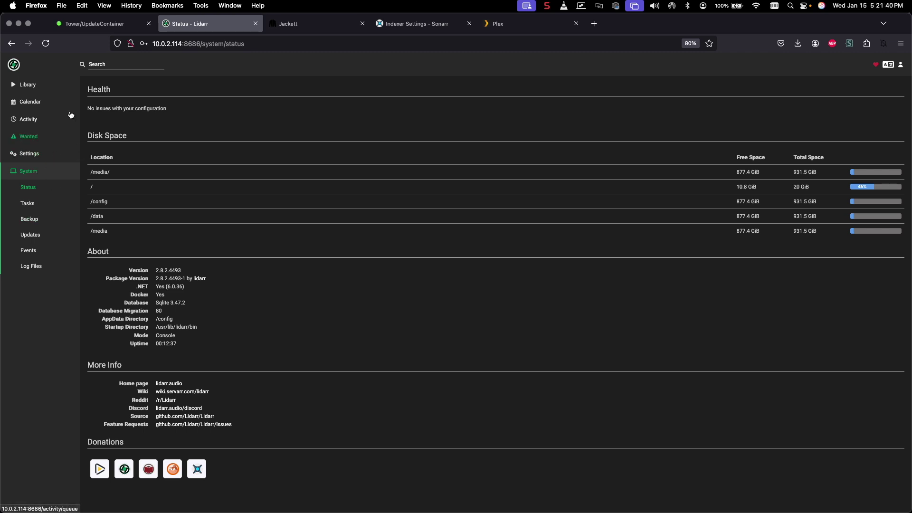
left_click(28, 84)
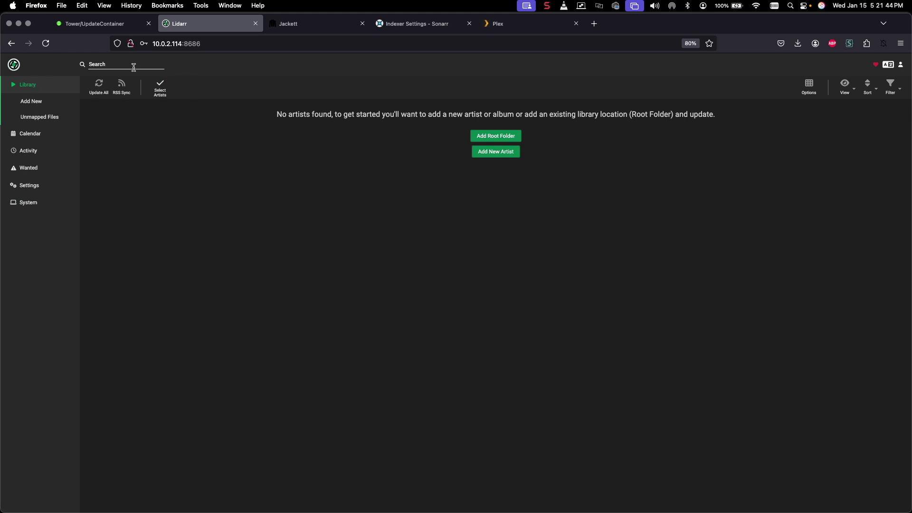
left_click(499, 139)
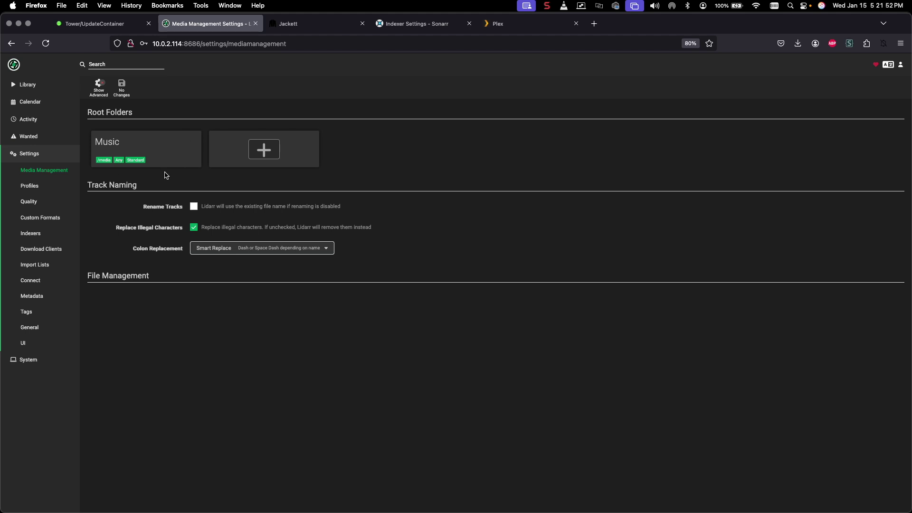
left_click(36, 91)
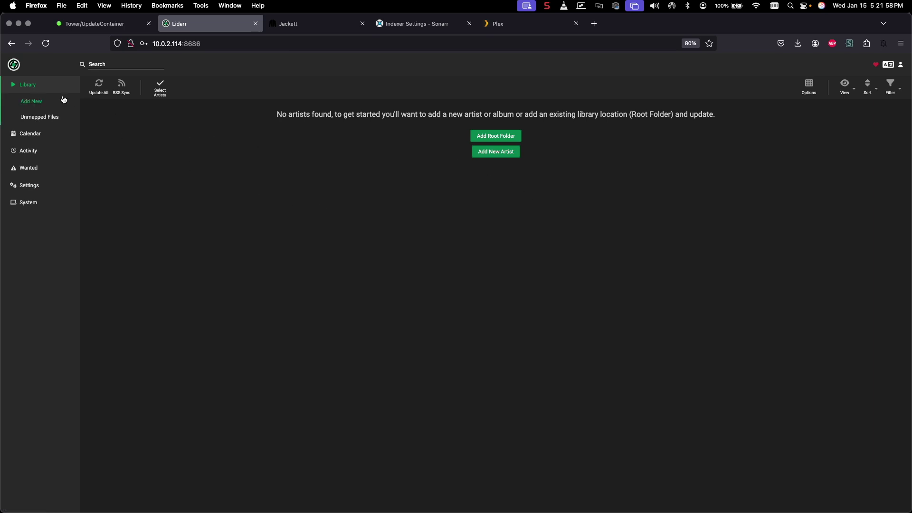
left_click(33, 104)
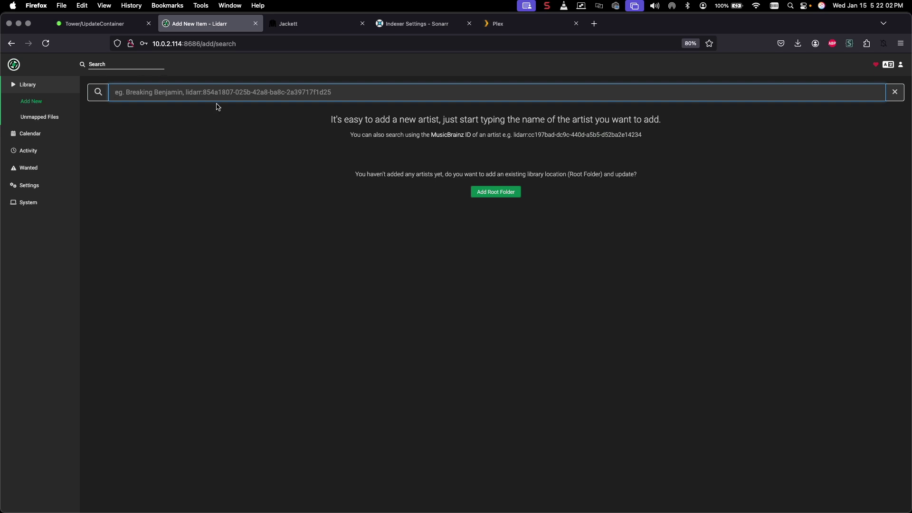
Search 'Breaking Ben' and add Breaking Benjamin with All Albums and missing-album search enabled.
type("Brea")
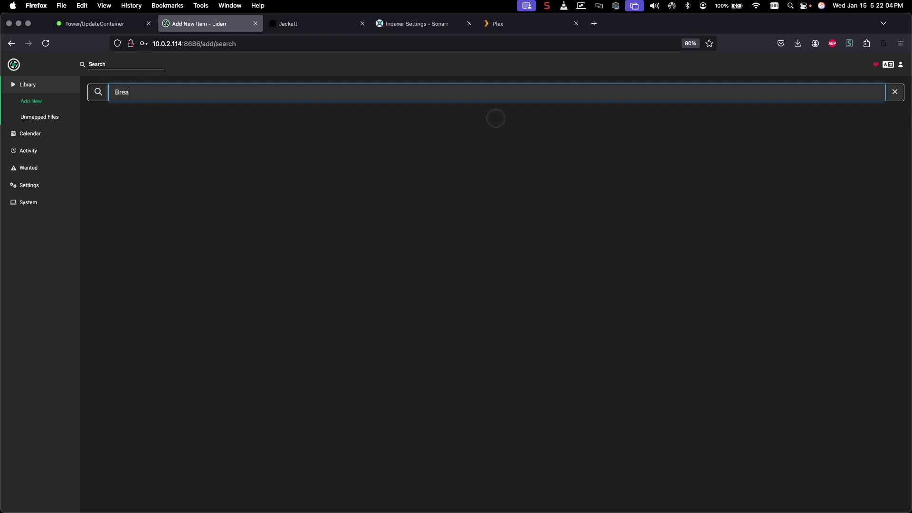
type("ki")
key("BackSpace")
key("BackSpace")
key("BackSpace")
key("BackSpace")
key("BackSpace")
key("BackSpace")
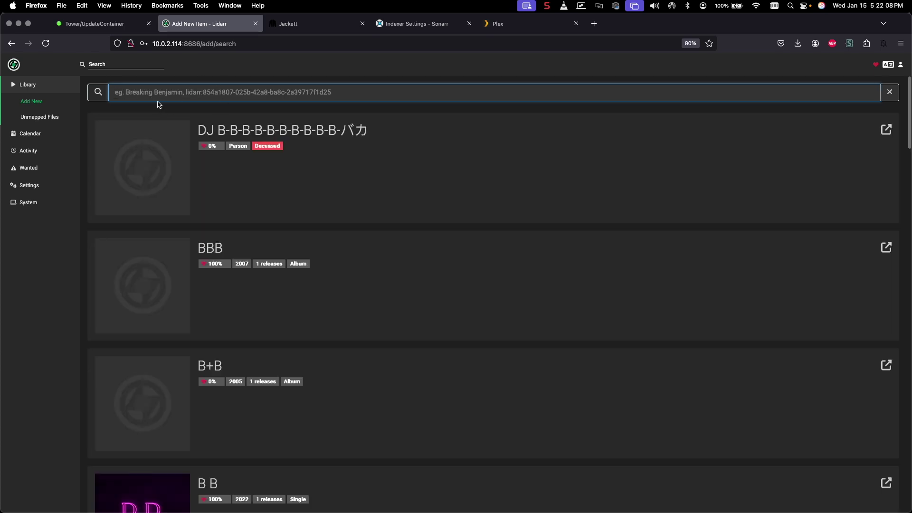
type("Breaking")
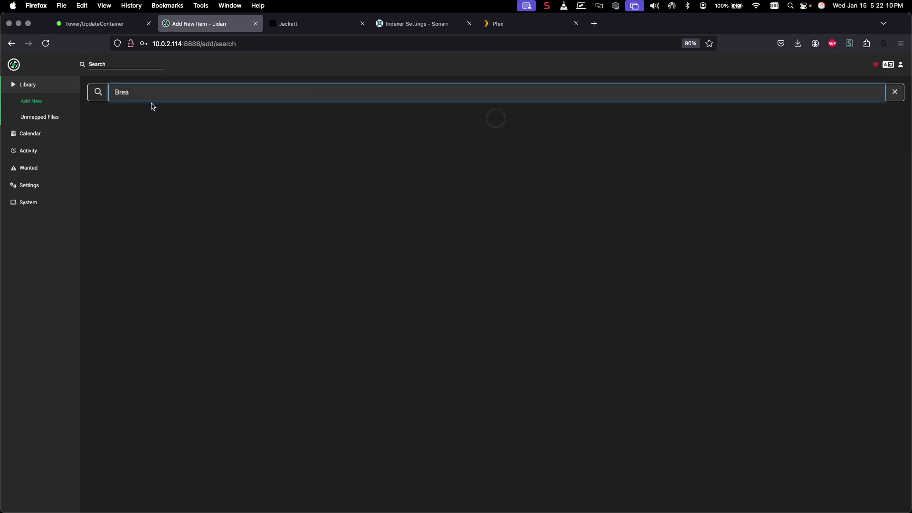
type(" Benja")
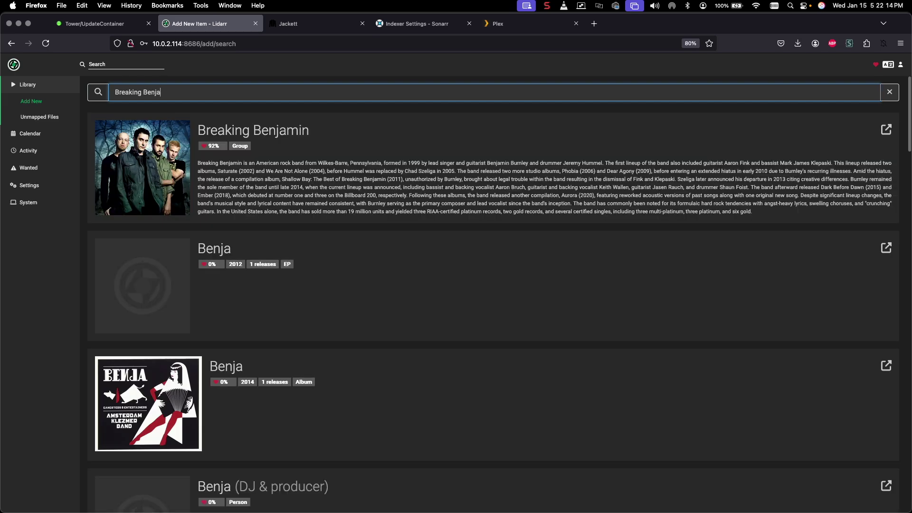
left_click(205, 183)
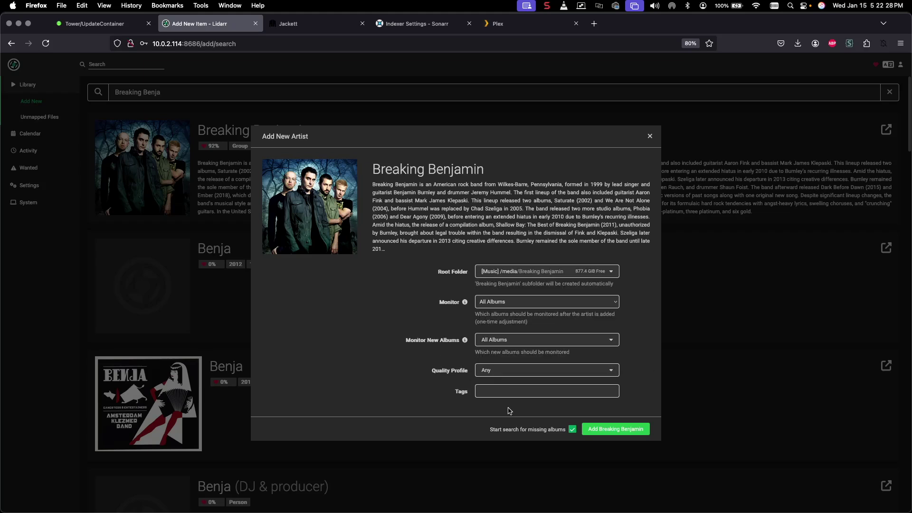
left_click(611, 430)
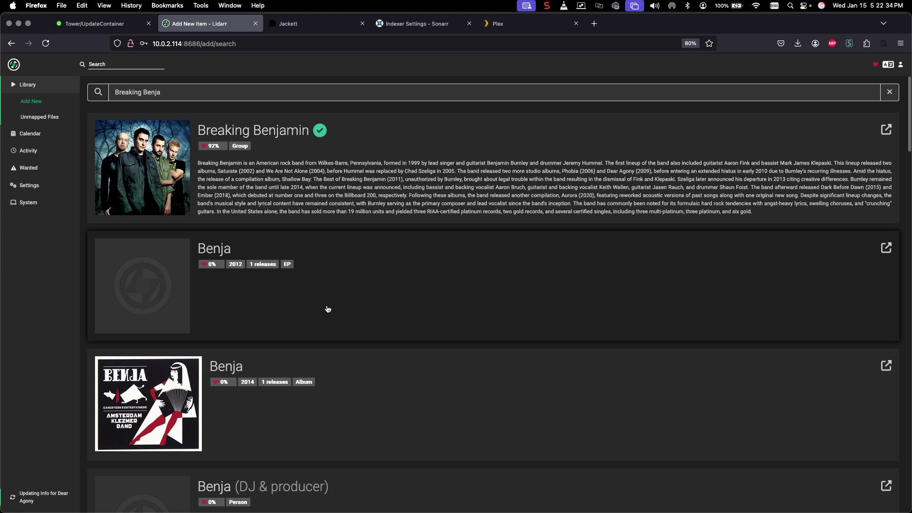
Review Breaking Benjamin's seven albums and confirm Saturate and Phobia are in the download queue.
left_click(33, 88)
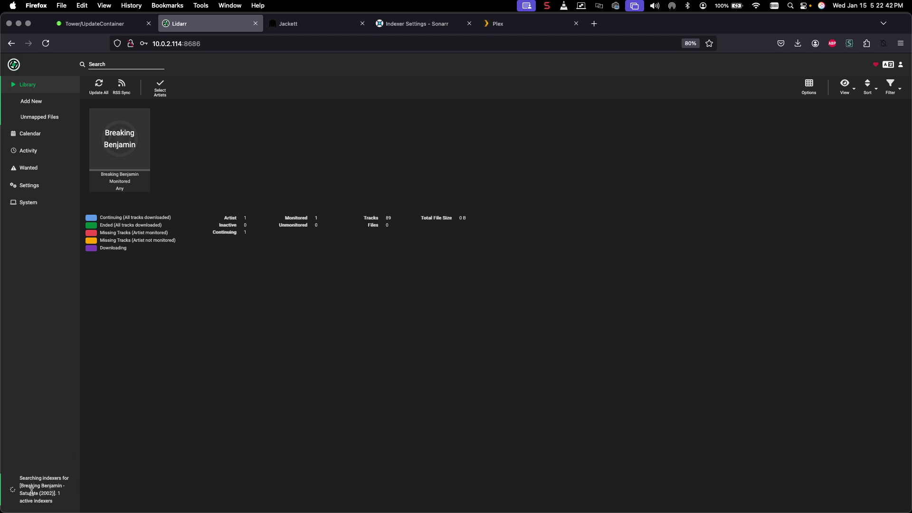
left_click(119, 139)
left_click(385, 244)
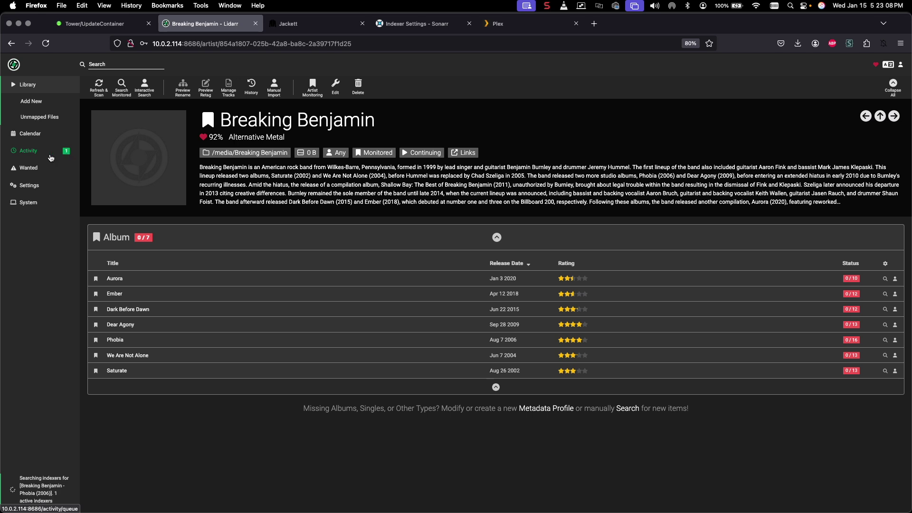
left_click(36, 152)
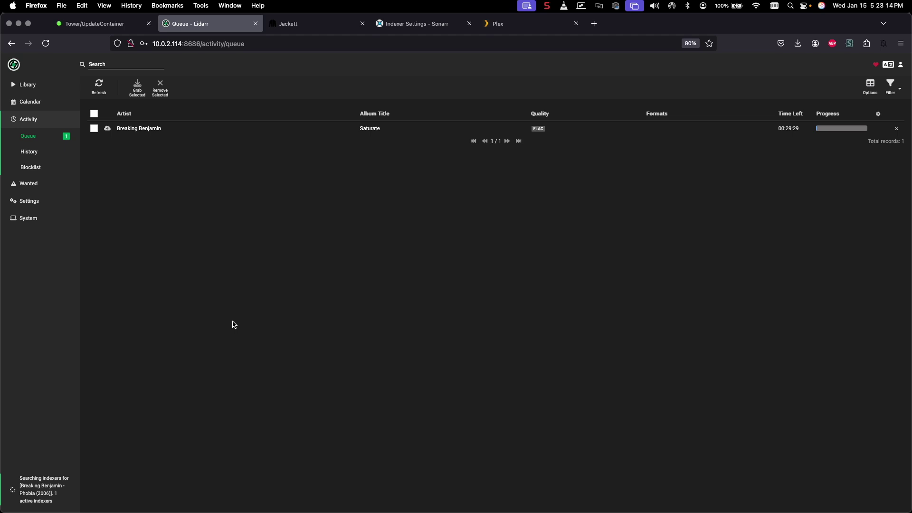
left_click(27, 84)
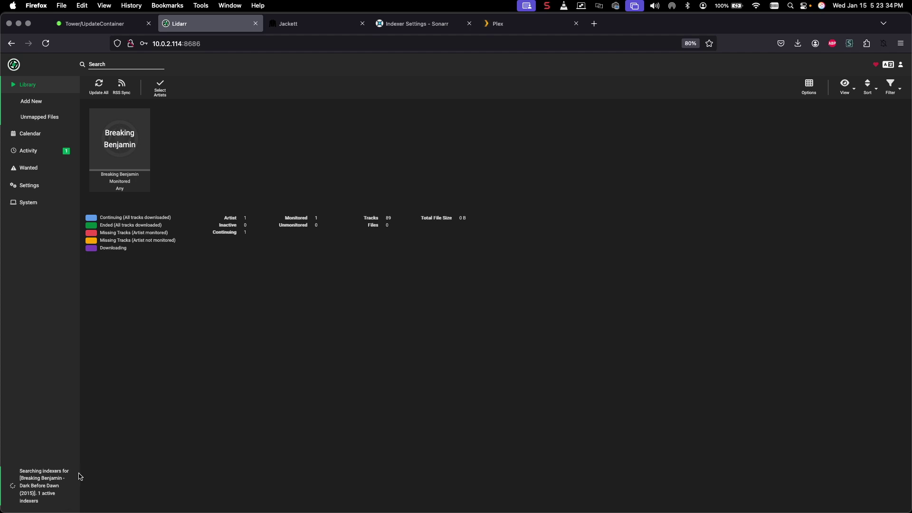
left_click(36, 157)
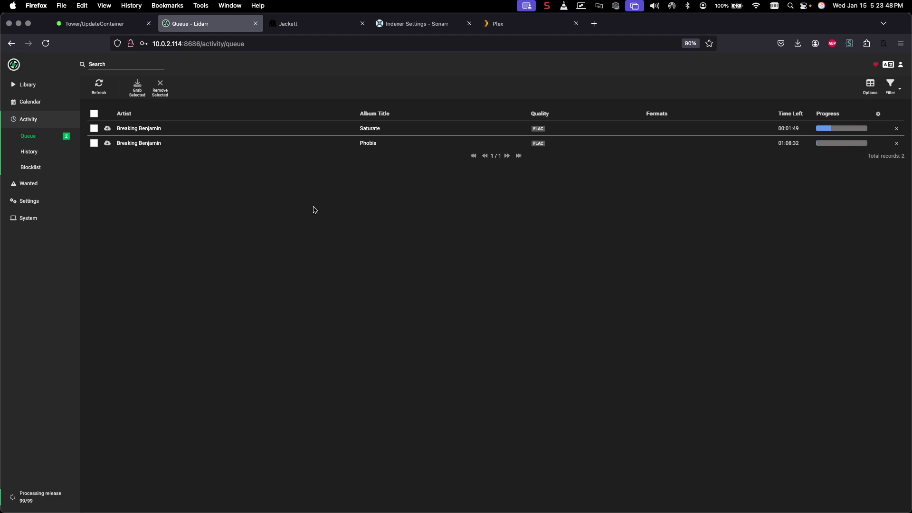
left_click(112, 28)
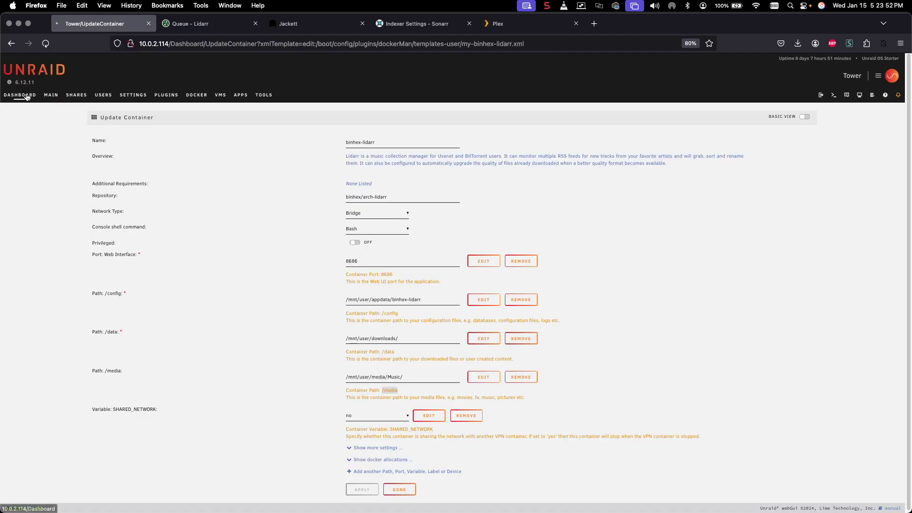
Open binhex-qbittorrentvpn's WebUI from the Unraid Dashboard to check the three Breaking Benjamin torrents.
left_click(25, 95)
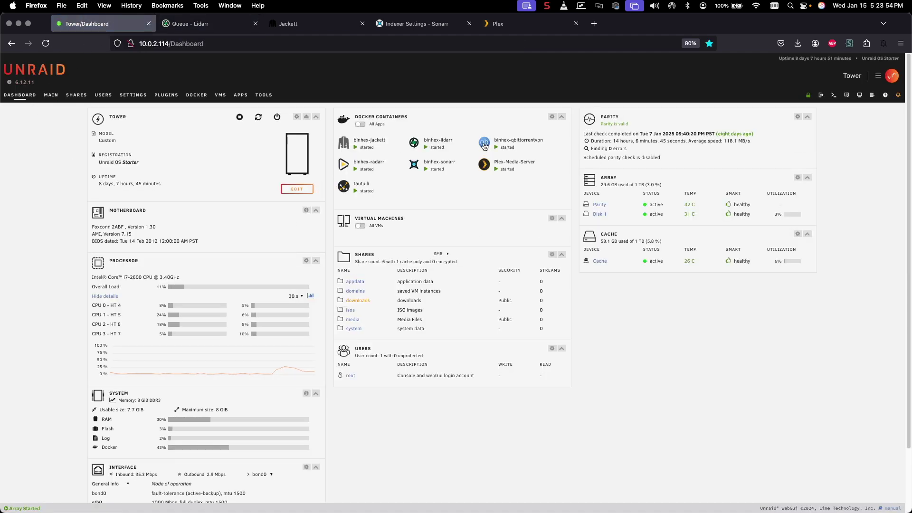
left_click(484, 142)
left_click(495, 160)
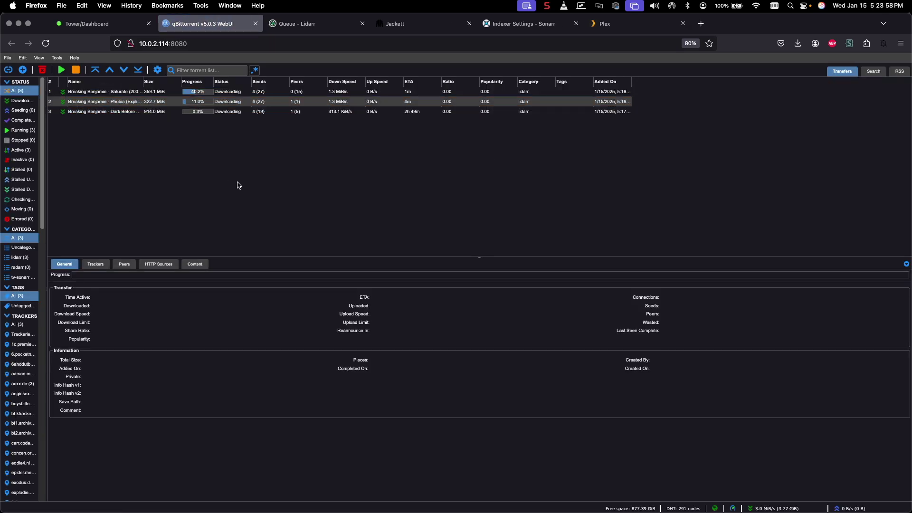
left_click(88, 24)
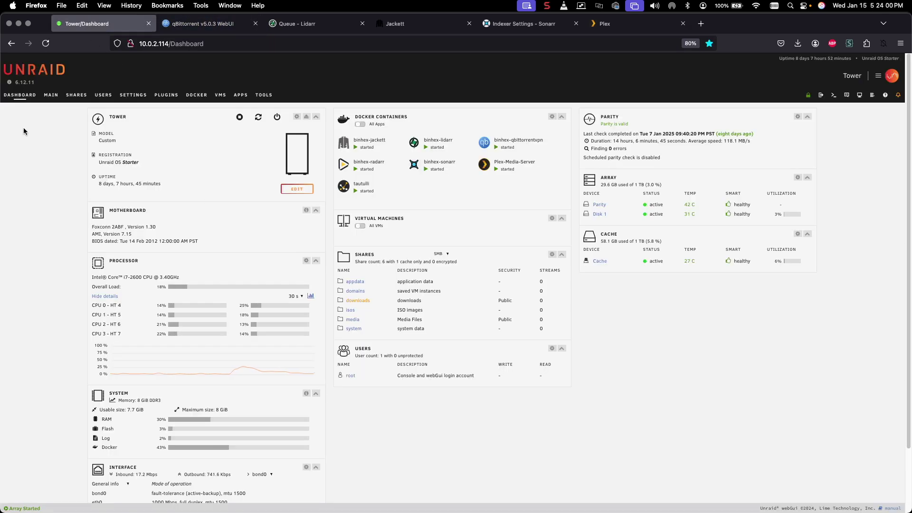
left_click(313, 28)
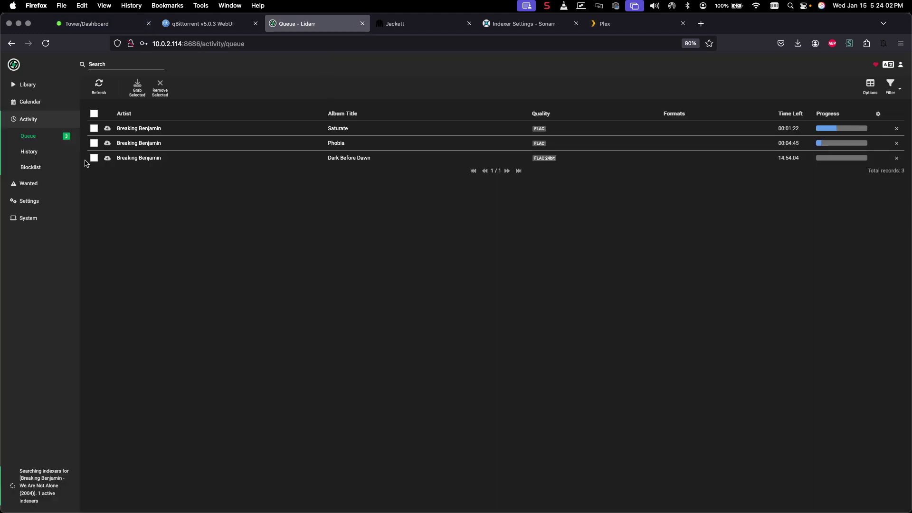
left_click(27, 85)
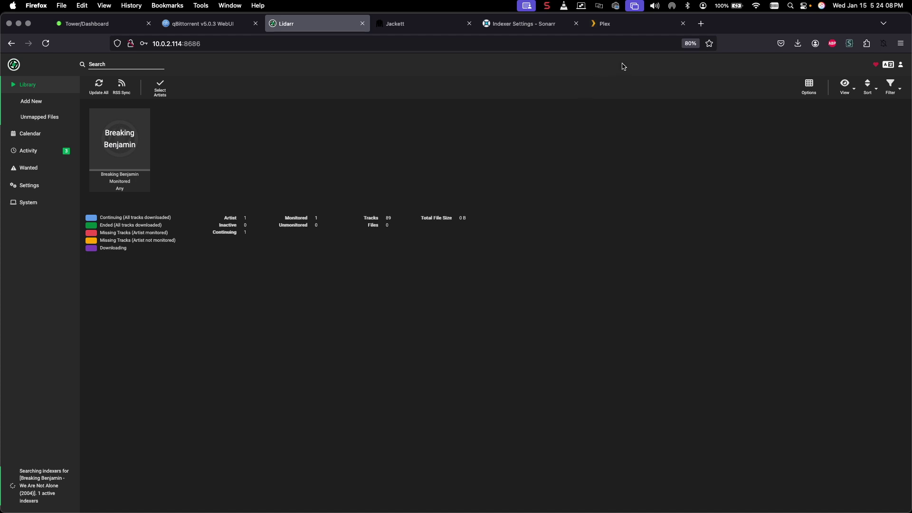
Switch to the Plex browser tab, which shows a Not found page.
left_click(628, 23)
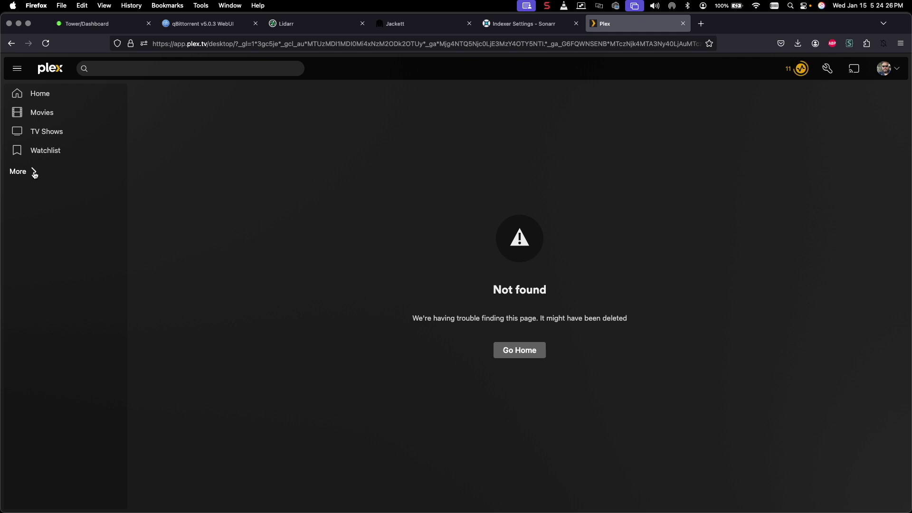
Start adding a new library of type Music to the Plex server.
left_click(33, 172)
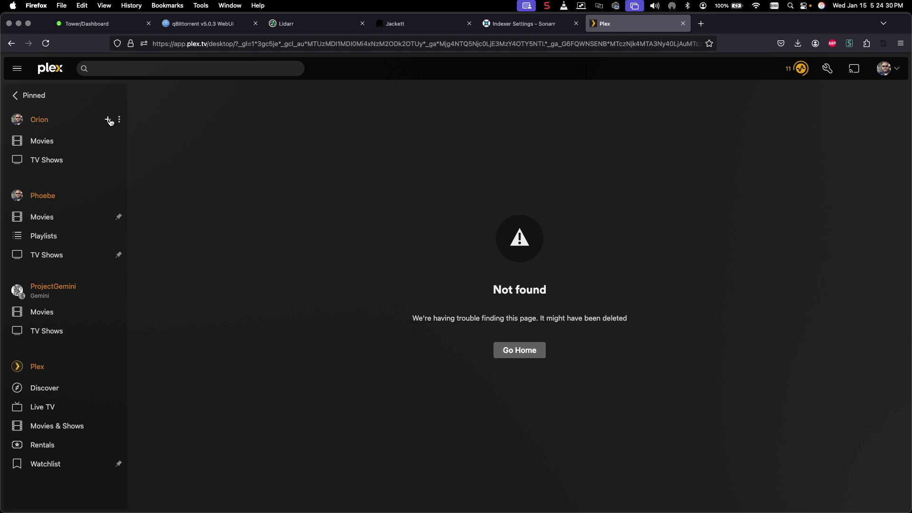
left_click(109, 120)
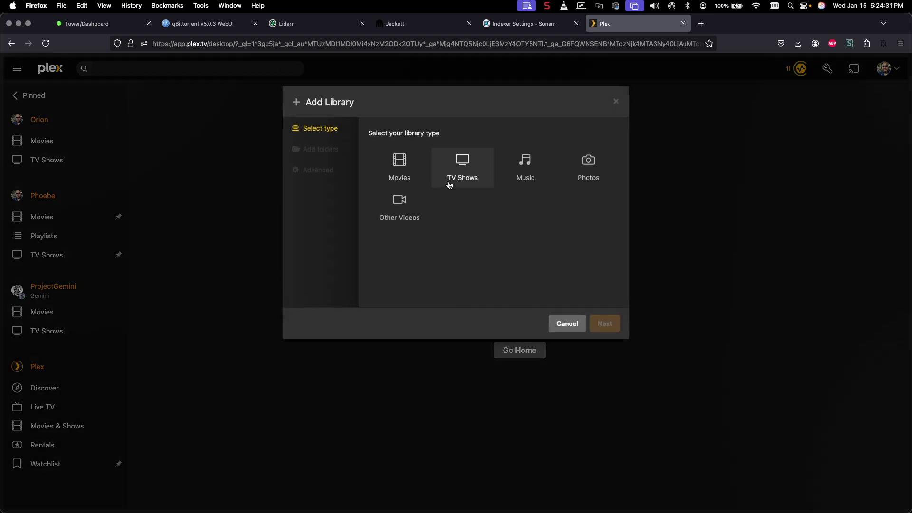
left_click(533, 166)
left_click(606, 324)
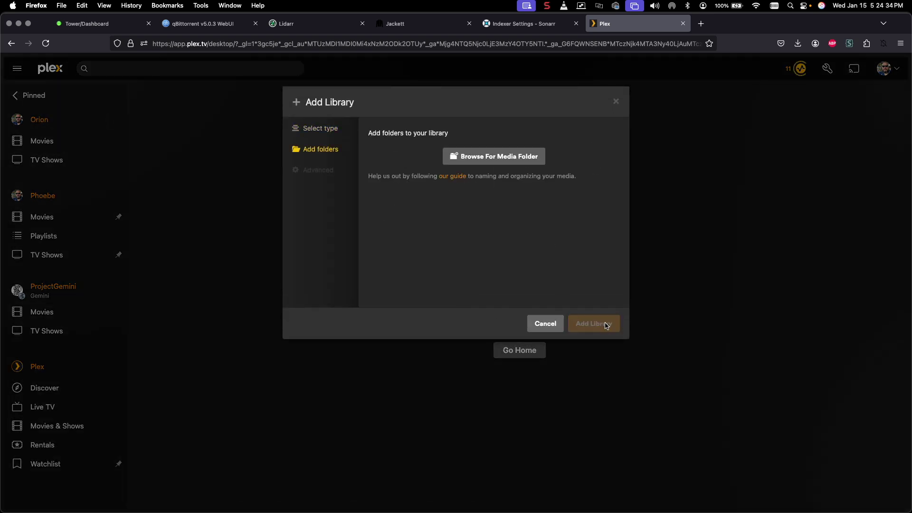
Point the library at /data/Music, add it, and leave the pinned-libraries editing view.
left_click(497, 157)
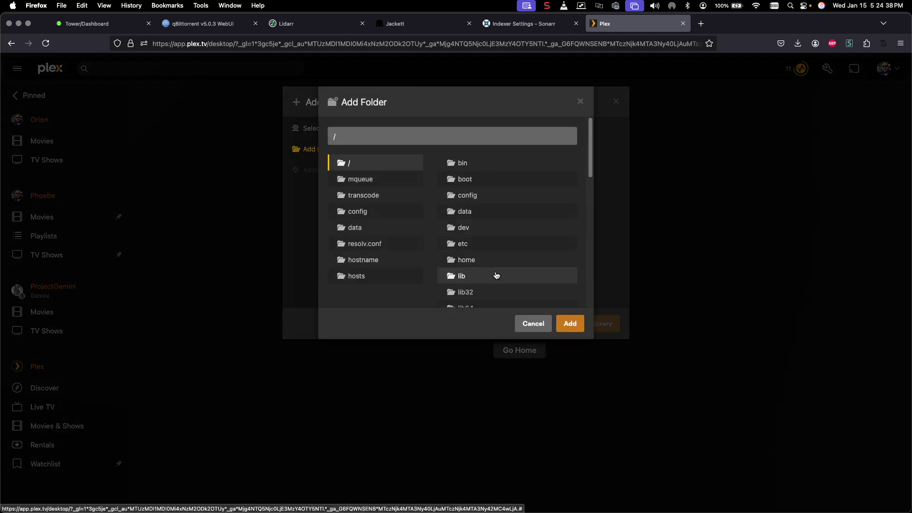
scroll(493, 275, "down", 5)
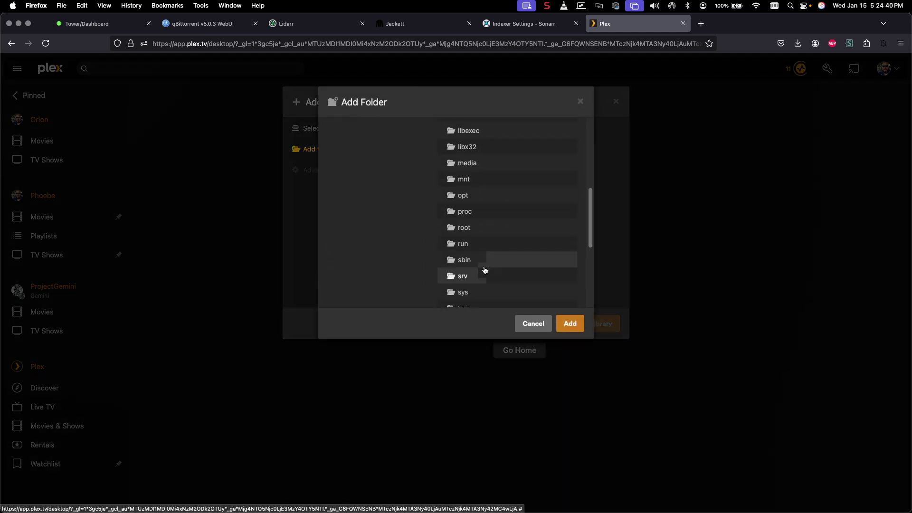
left_click(465, 166)
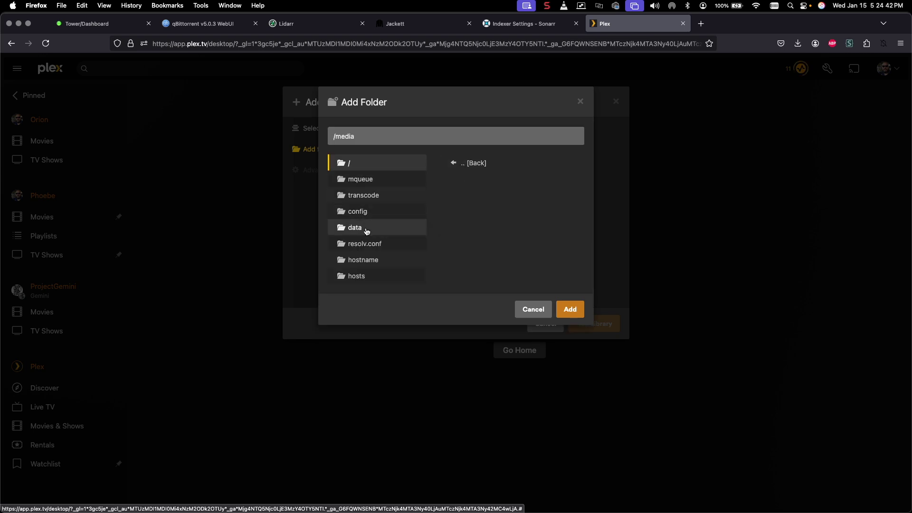
left_click(364, 229)
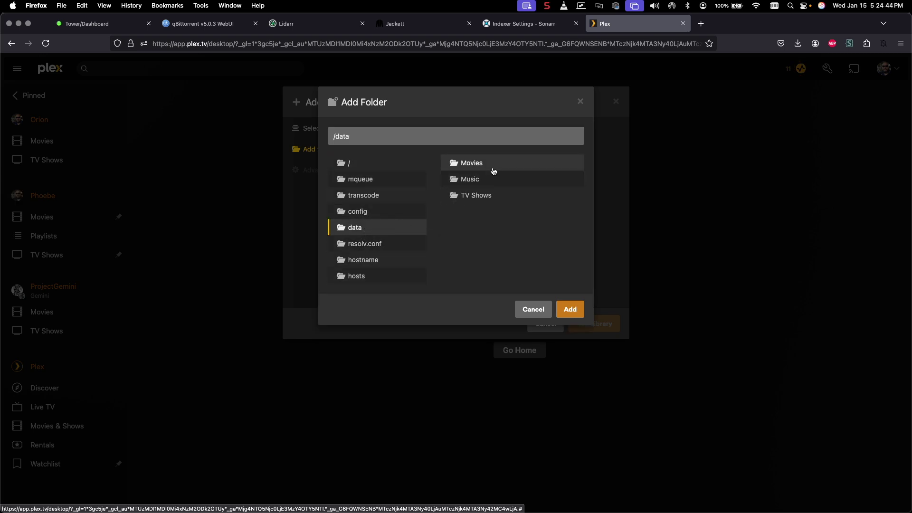
left_click(486, 183)
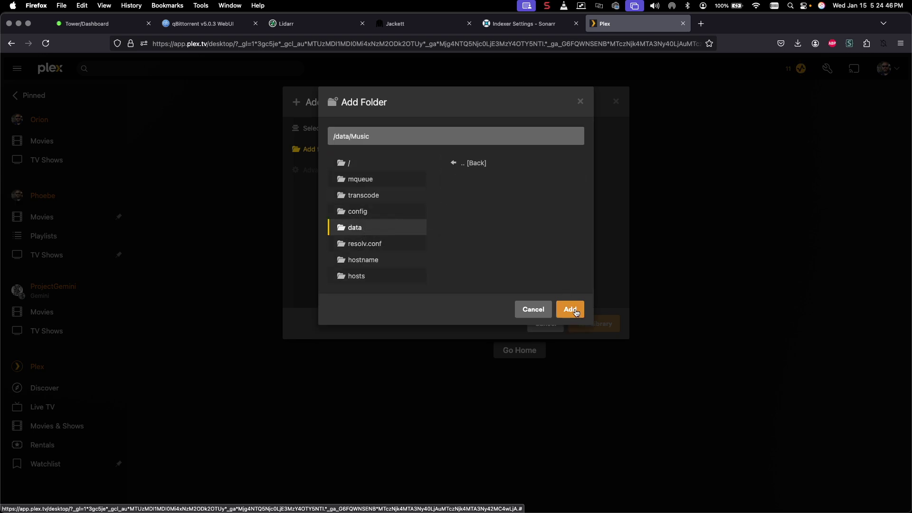
left_click(570, 310)
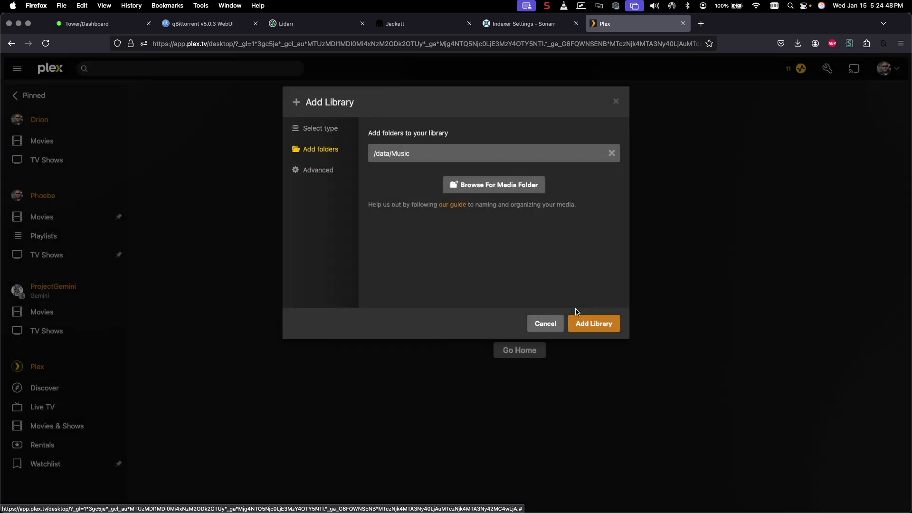
left_click(598, 327)
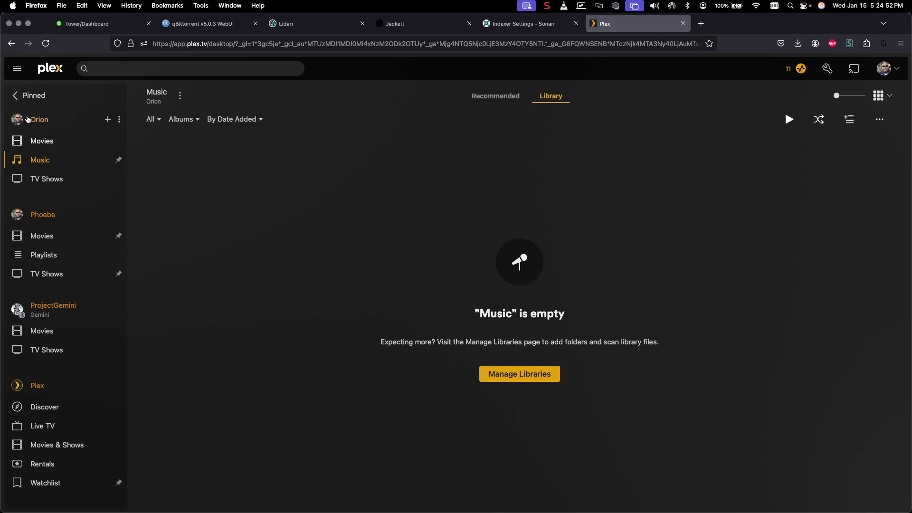
left_click(15, 95)
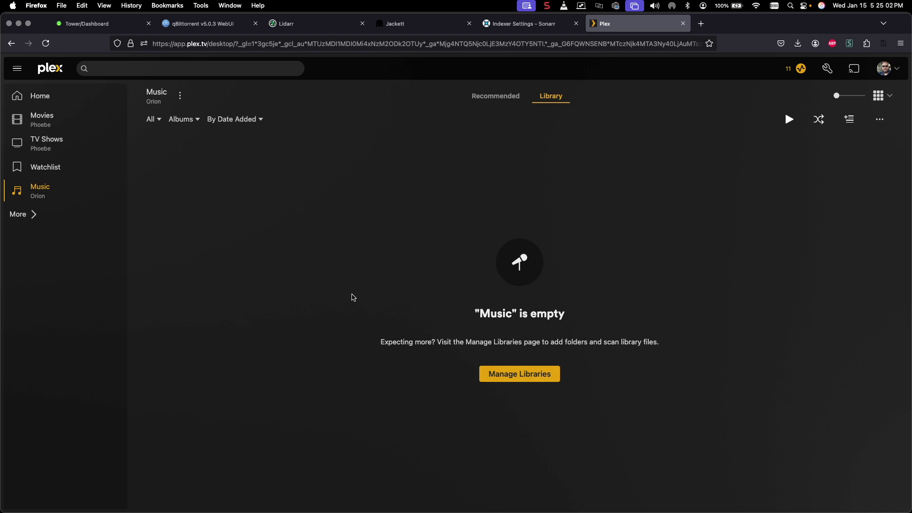
Compare Lidarr's download queue against the torrent progress in qBittorrent.
left_click(111, 24)
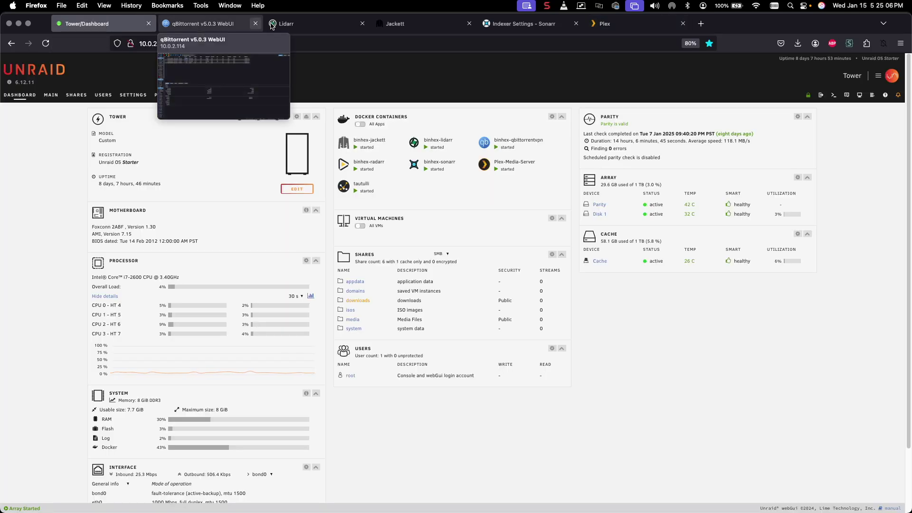
left_click(294, 24)
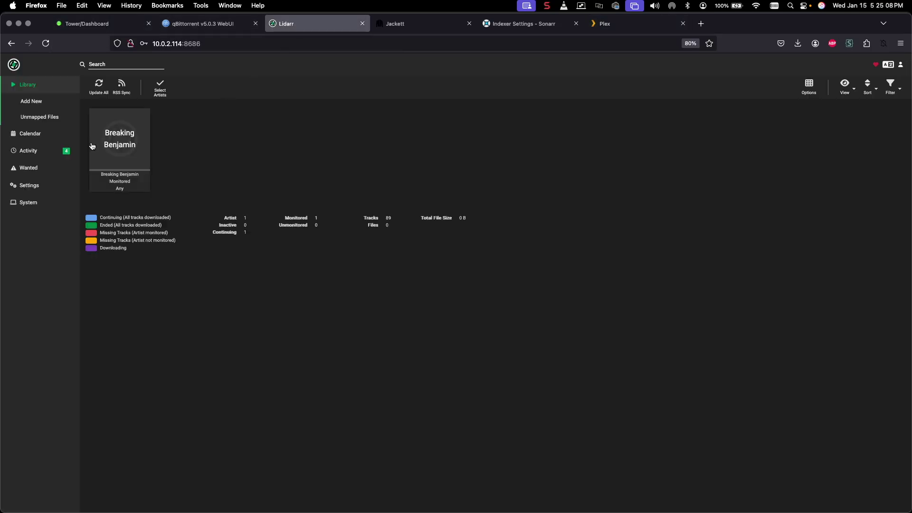
left_click(63, 150)
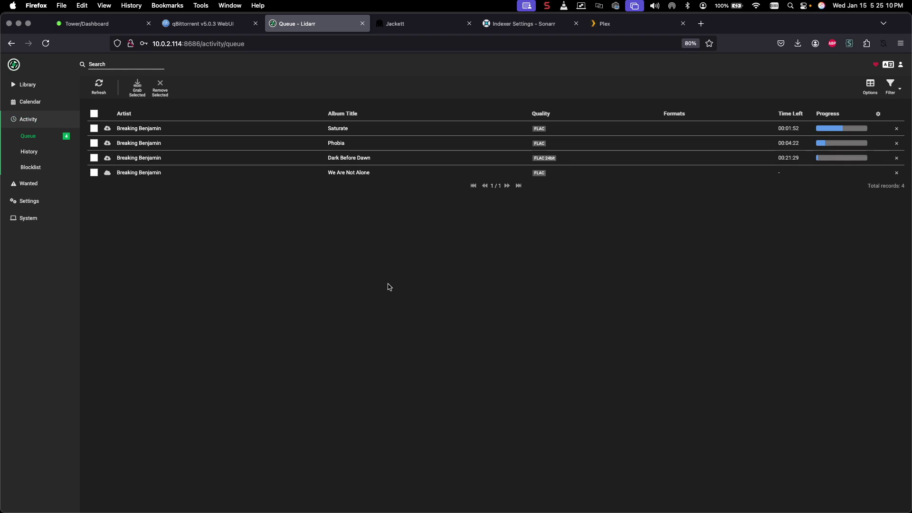
left_click(220, 25)
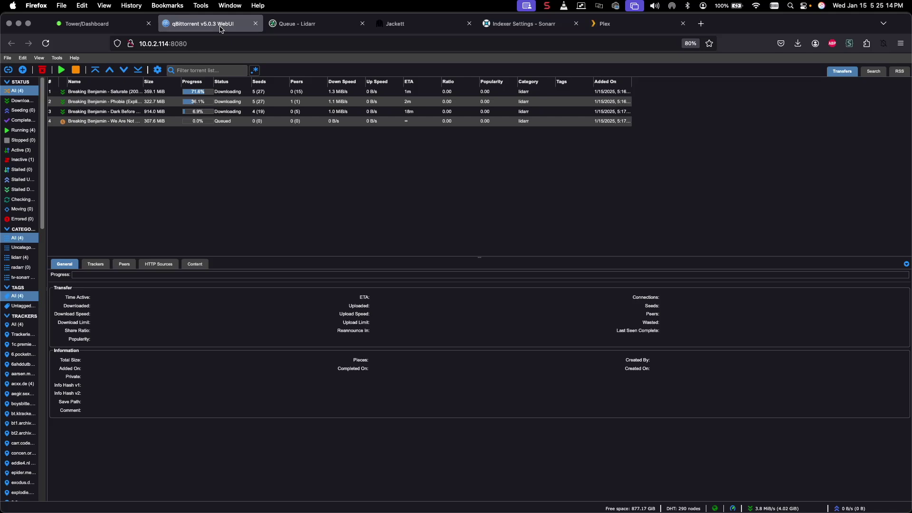
left_click(317, 23)
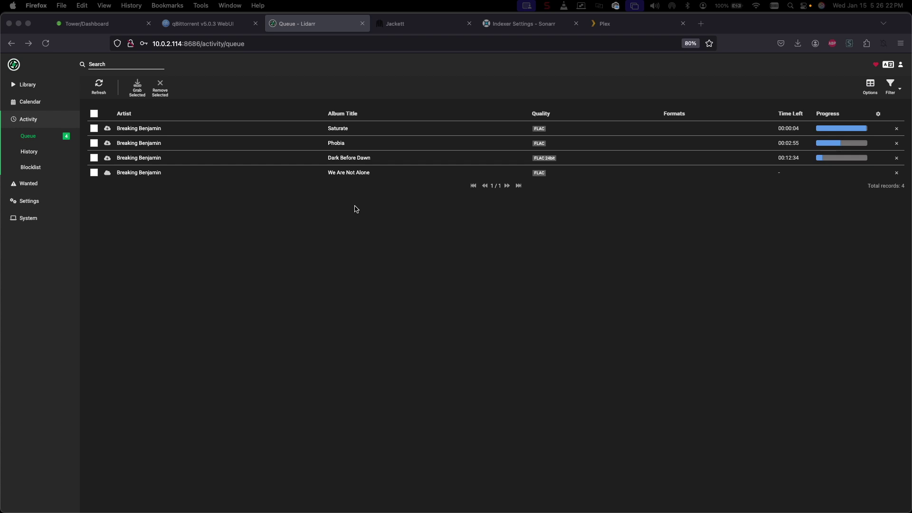
left_click(202, 26)
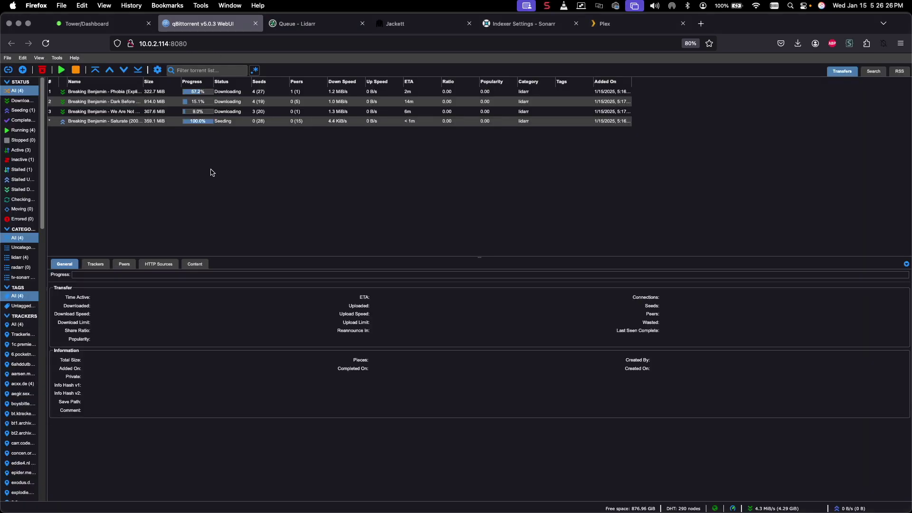
Stop the completed Saturate torrent in qBittorrent, then return to Lidarr's artist library.
left_click(230, 125)
right_click(231, 125)
left_click(241, 133)
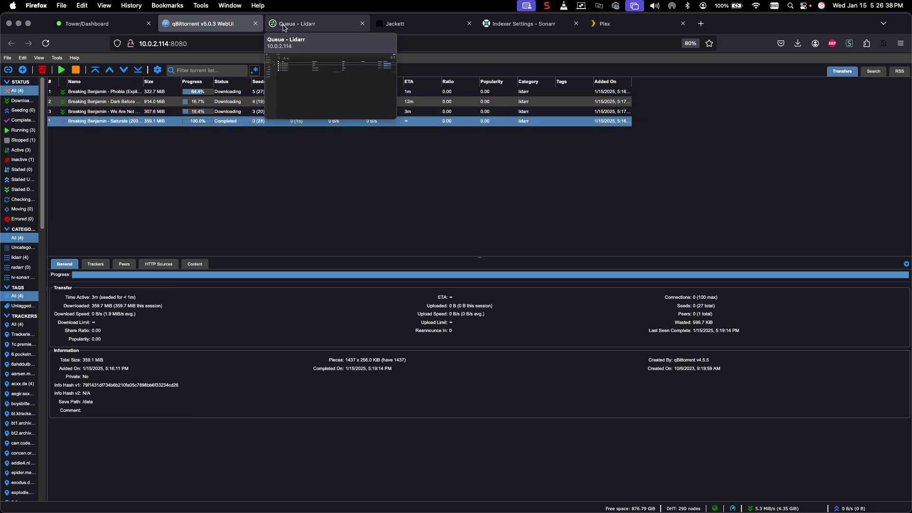
left_click(317, 24)
left_click(43, 88)
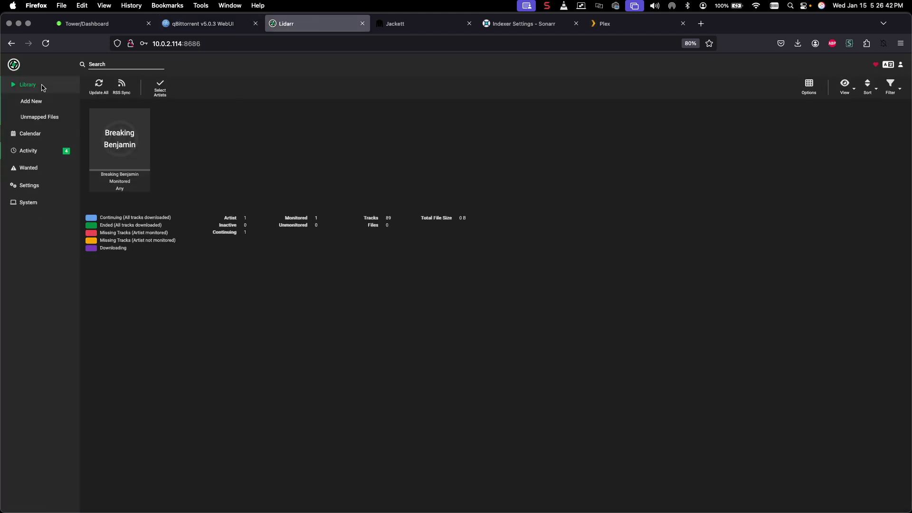
Review the seven Breaking Benjamin albums, check qBittorrent, and reopen Lidarr's download queue.
left_click(118, 134)
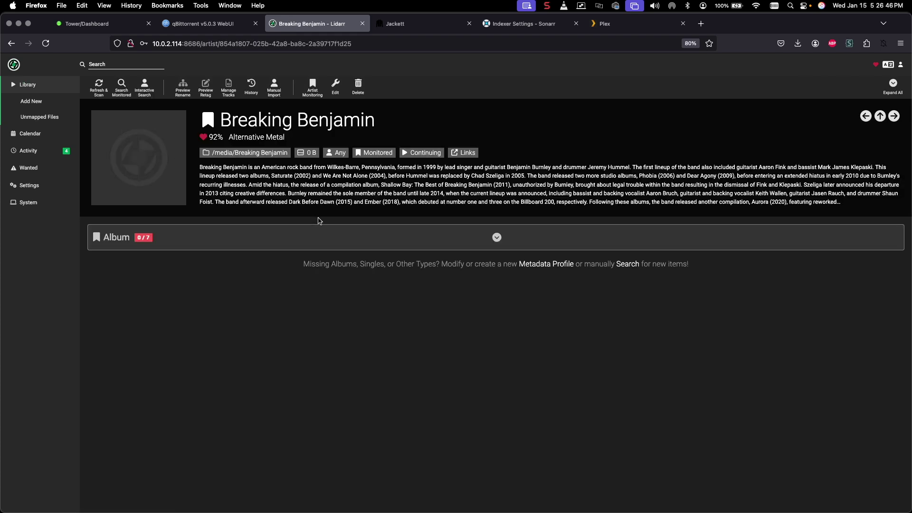
left_click(496, 237)
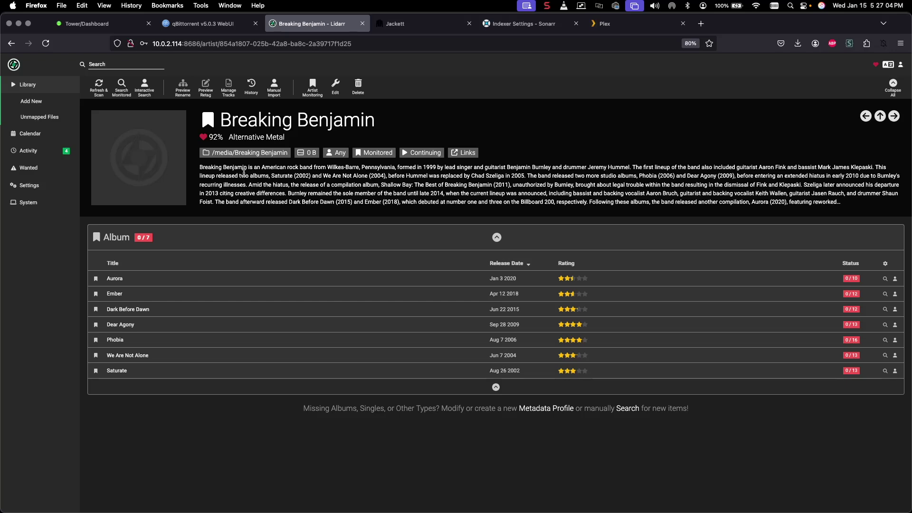
left_click(226, 28)
left_click(312, 23)
left_click(28, 119)
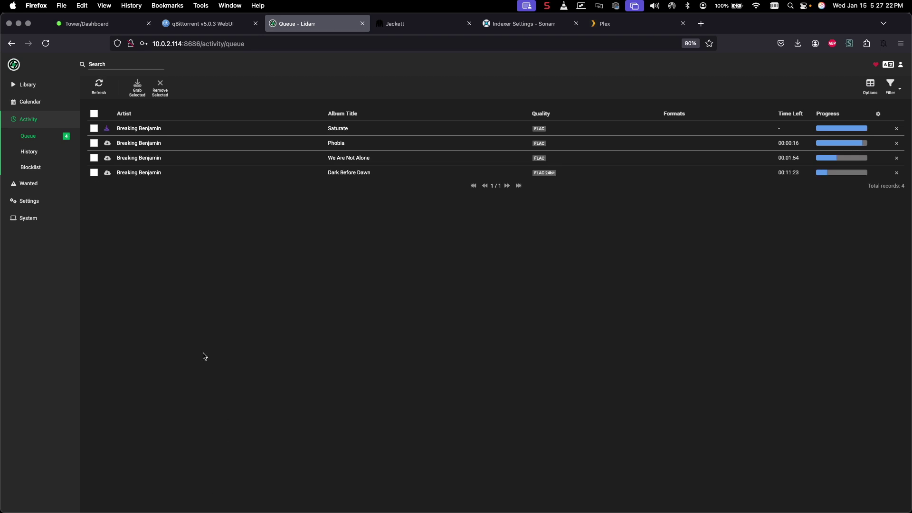
Open Breaking Benjamin's Saturate album to verify its 13 imported FLAC tracks, then return to the library.
mouse_move(108, 132)
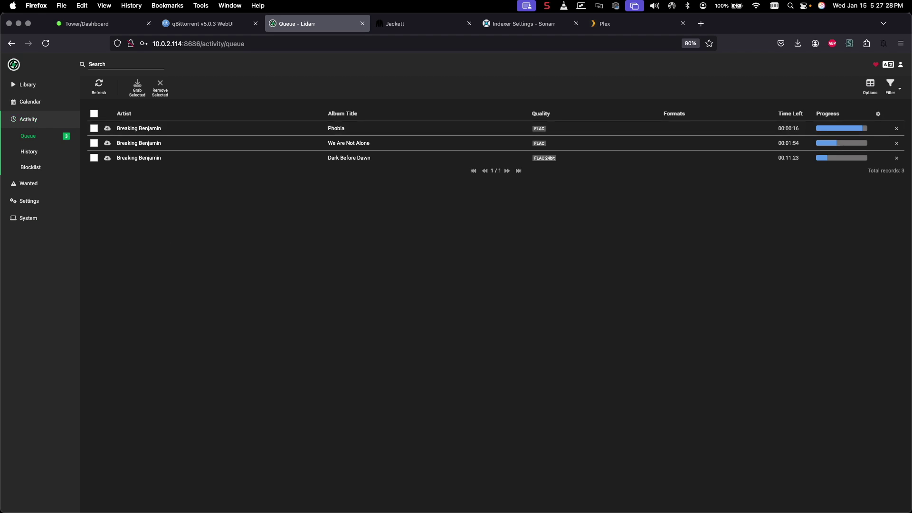
left_click(28, 85)
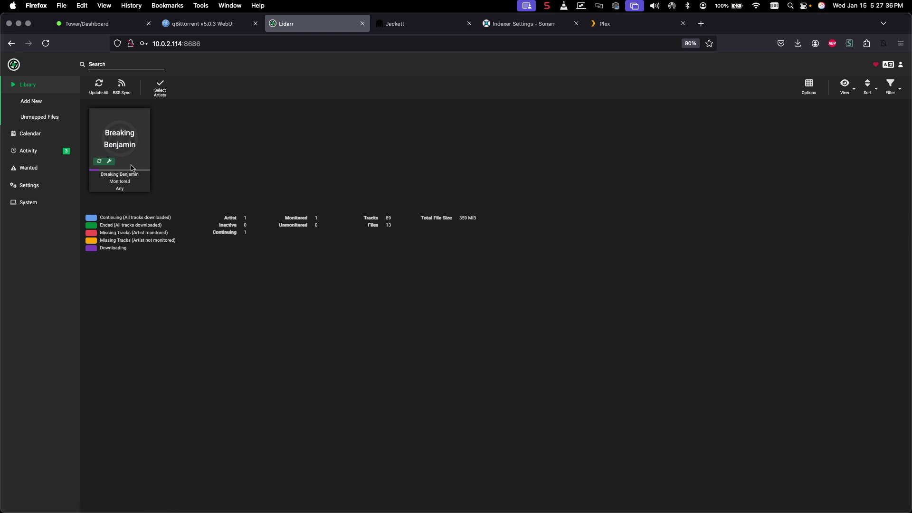
left_click(117, 138)
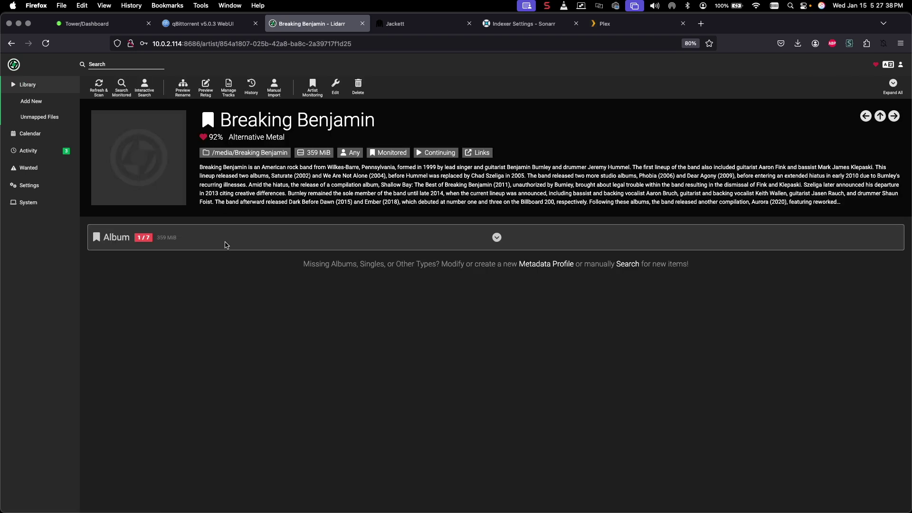
left_click(493, 239)
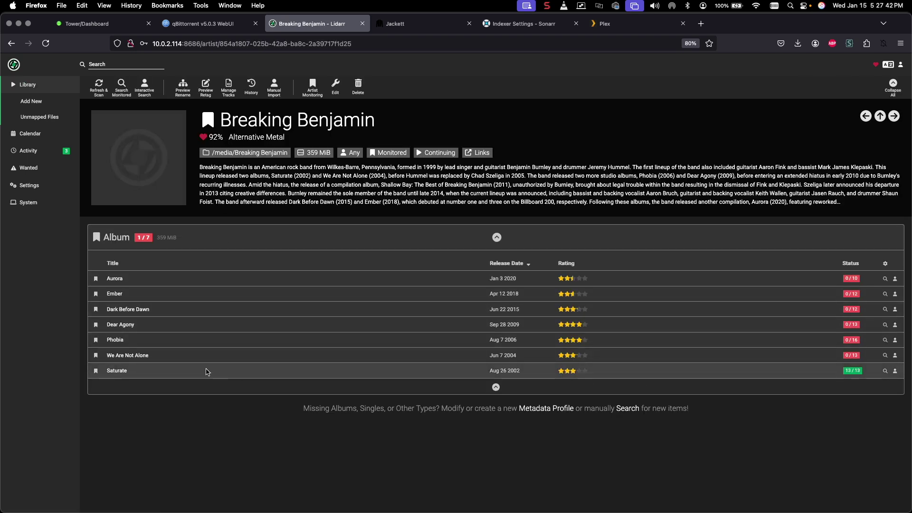
left_click_drag(208, 372, 103, 372)
left_click(117, 374)
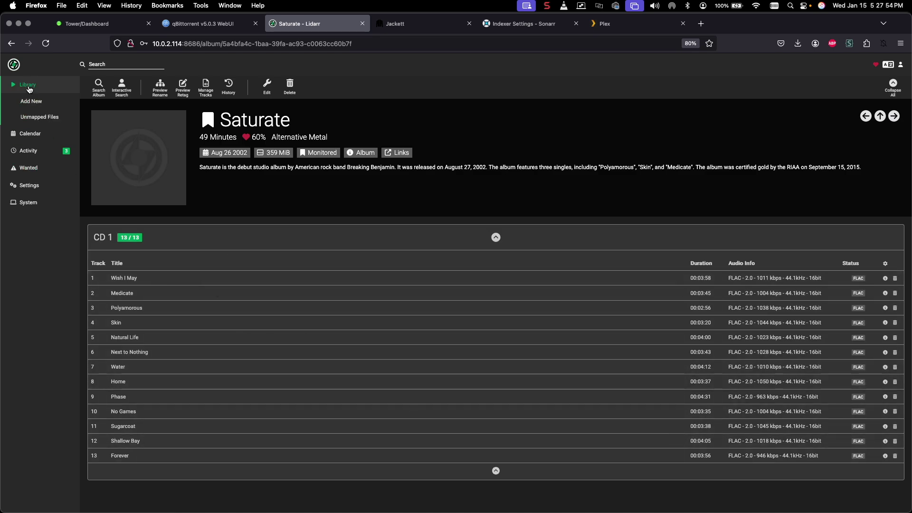
left_click(27, 86)
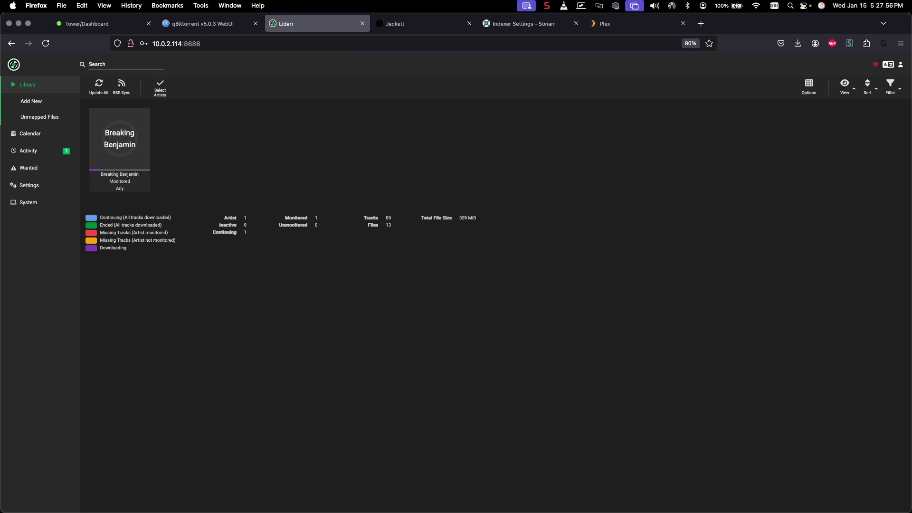
key("super+Tab")
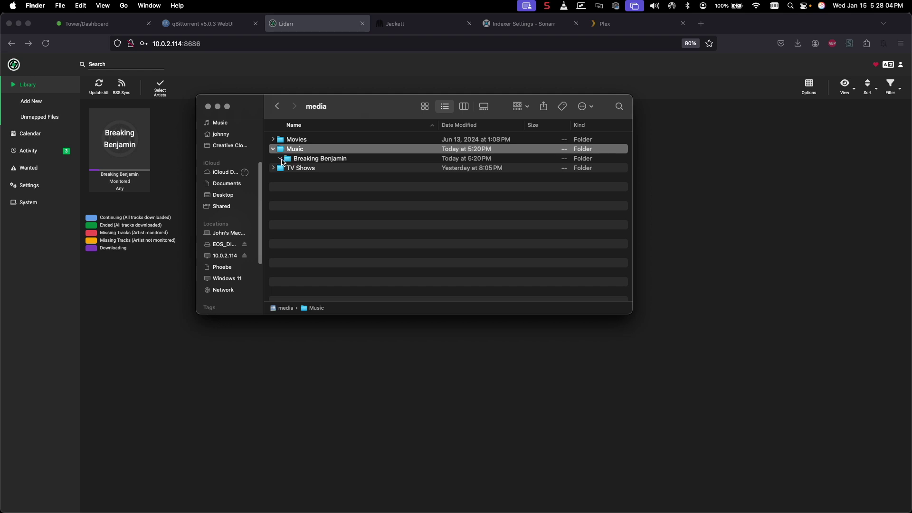
Expand the Breaking Benjamin folder in Finder, widen the Name column to read the tracks, and go back to Firefox.
left_click(280, 159)
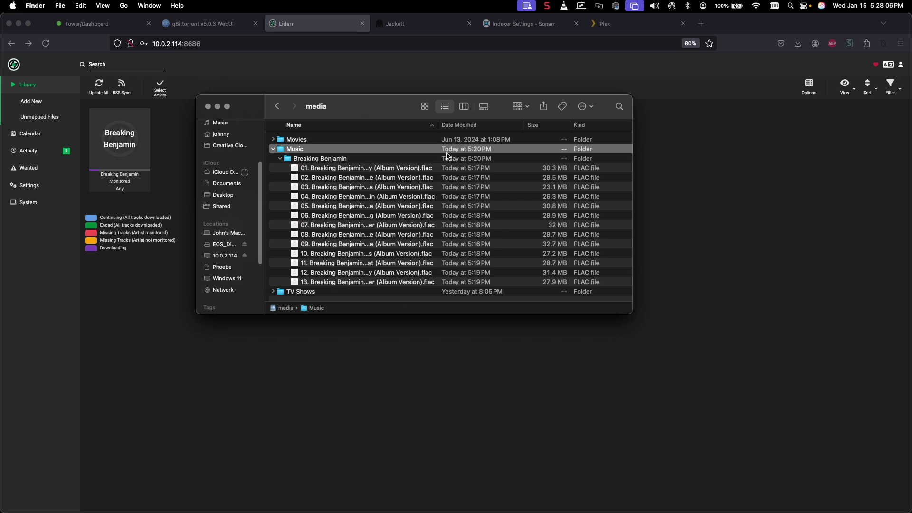
left_click_drag(438, 124, 486, 125)
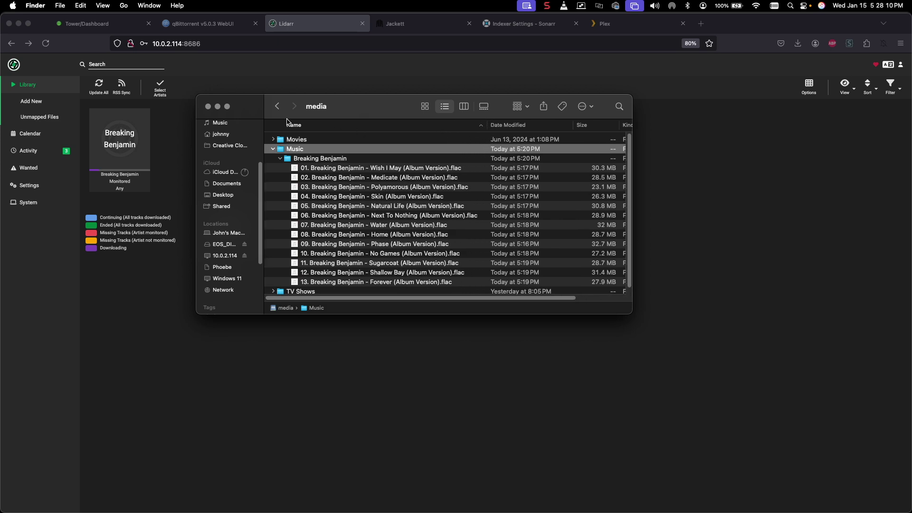
left_click_drag(312, 106, 0, 91)
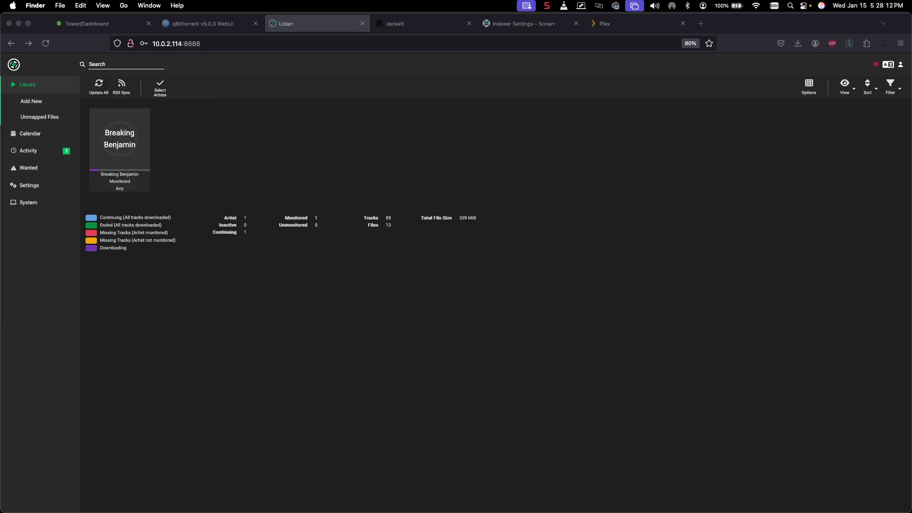
left_click(498, 174)
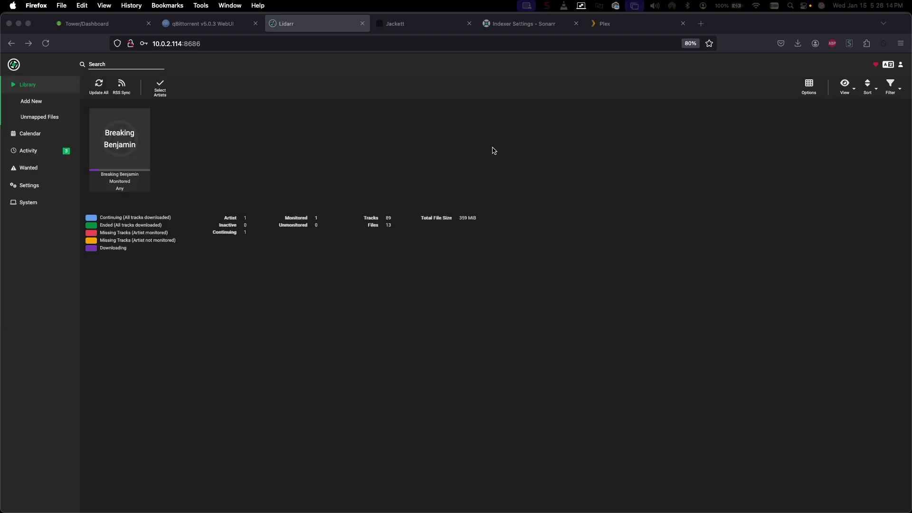
Scan the Plex Music library files, open the Breaking Benjamin artist, and return to Lidarr.
left_click(622, 27)
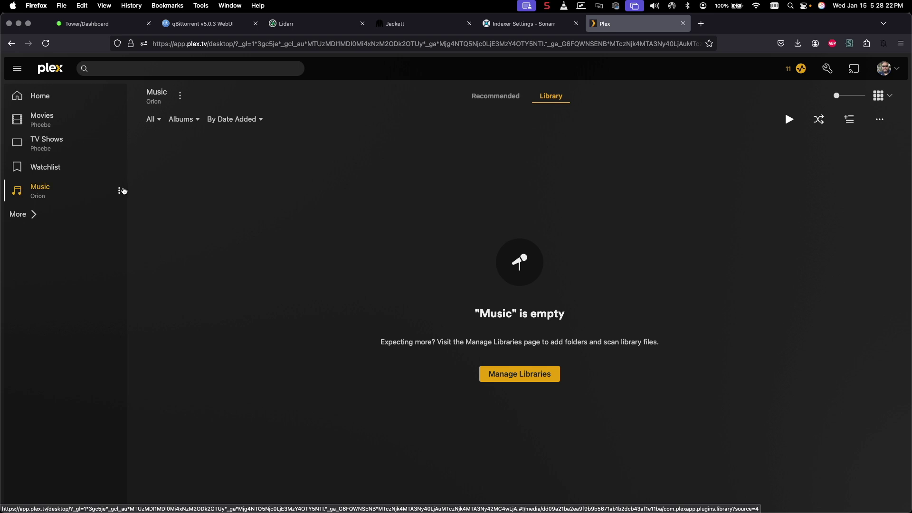
left_click(119, 190)
left_click(147, 236)
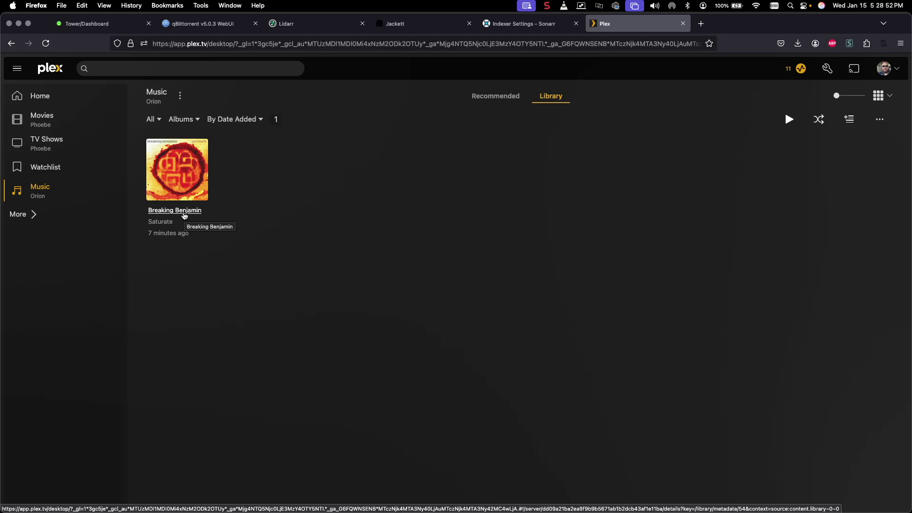
left_click(185, 215)
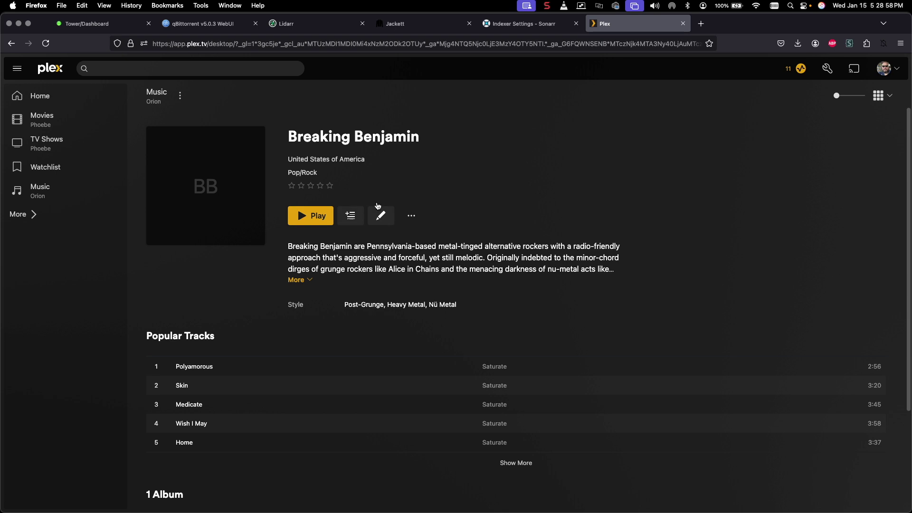
left_click(283, 24)
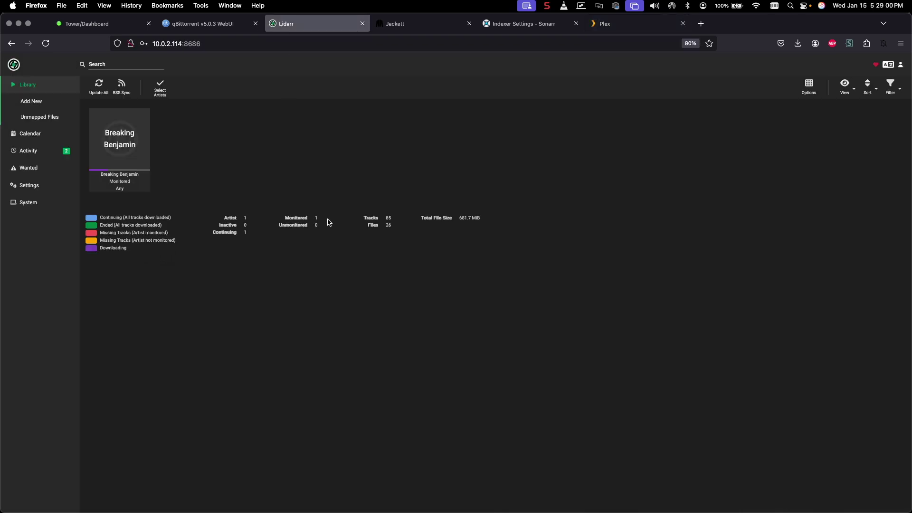